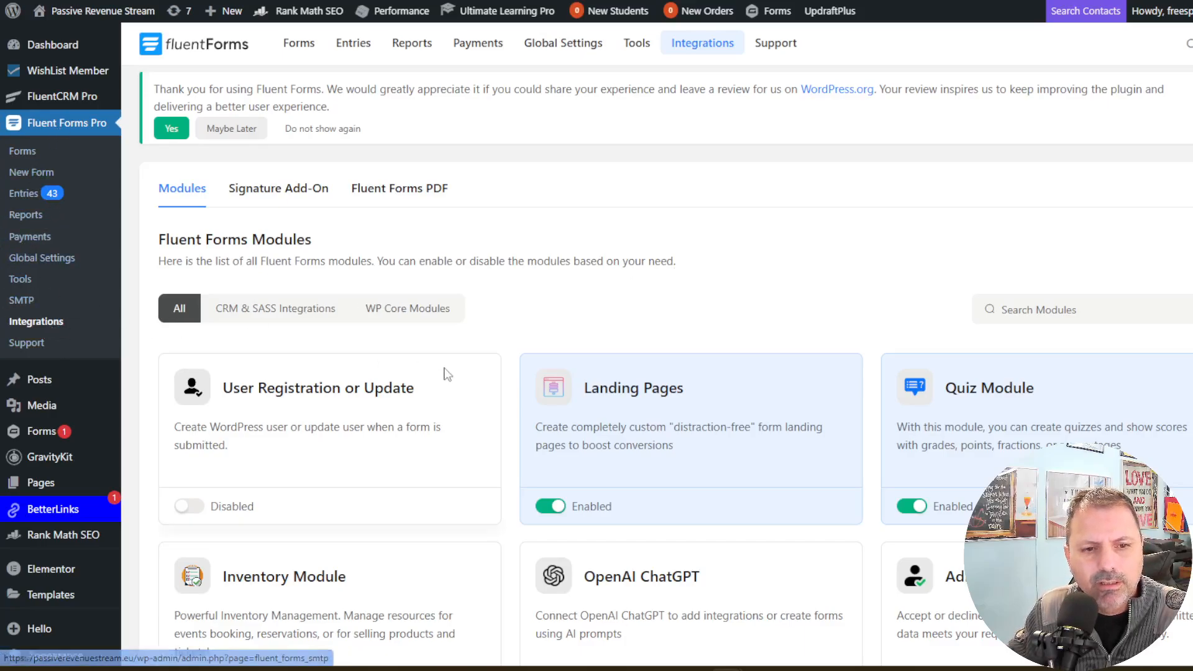
# Step: Enable the Webhooks module in the Fluent Forms integrations of the Passive Revenue Stream site
pyautogui.scroll(-5, 490, 381)
pyautogui.scroll(-5, 496, 433)
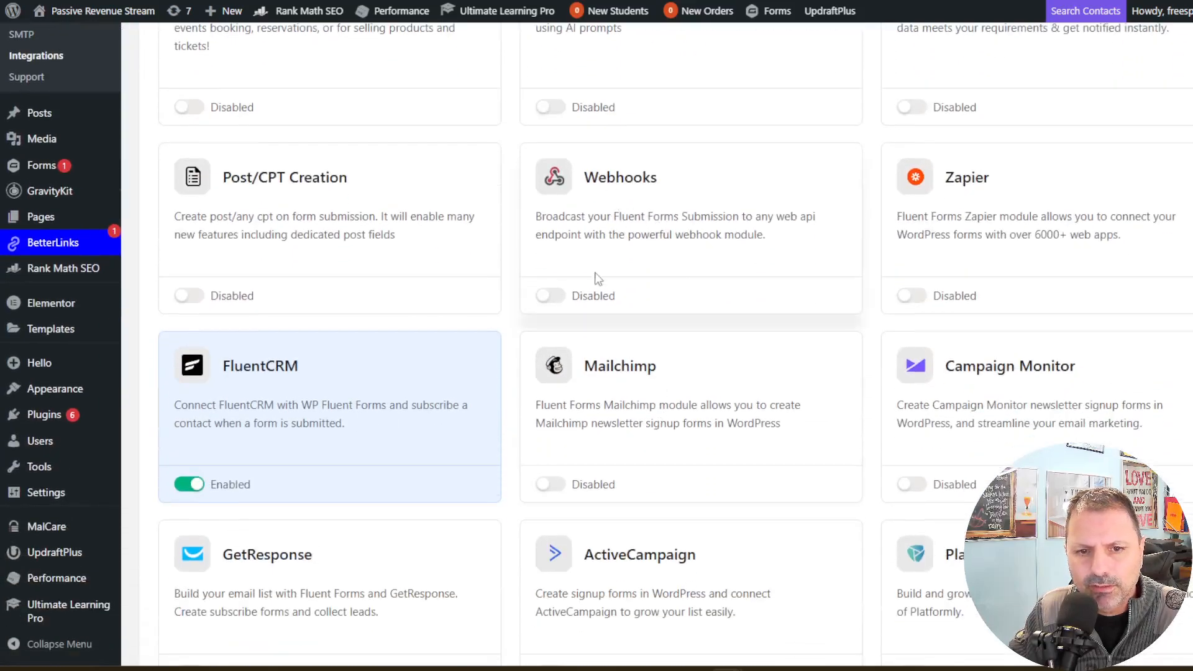
pyautogui.click(551, 296)
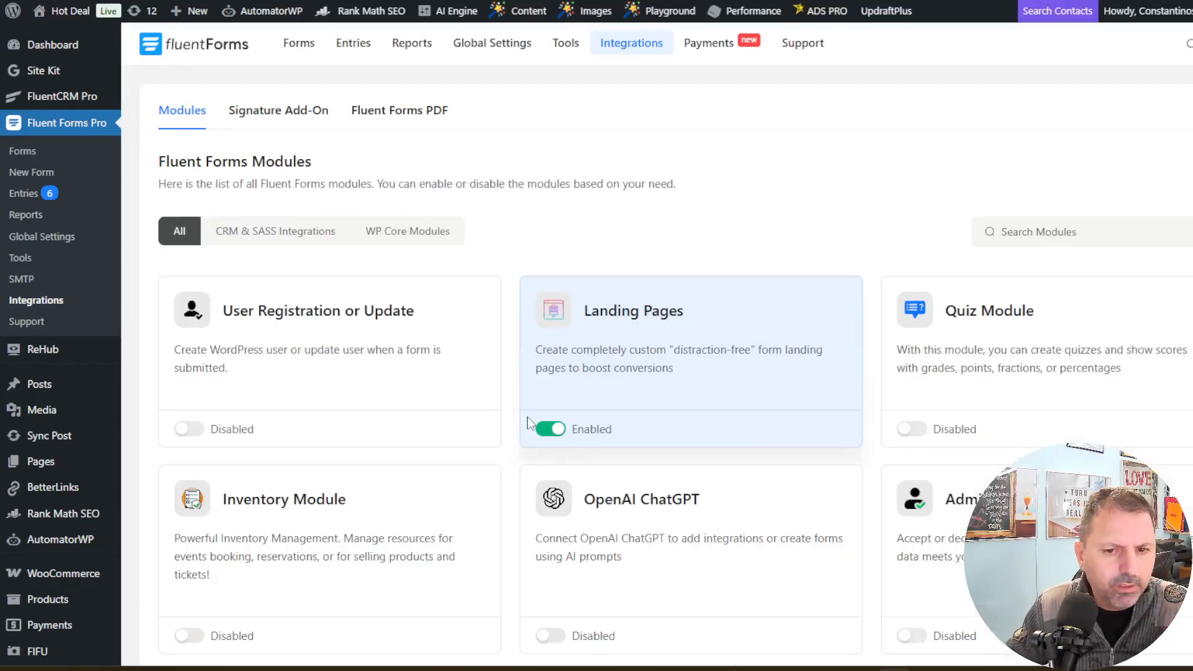
# Step: Enable the Webhooks module among the Fluent Forms integrations of the Hot Deal site
pyautogui.scroll(-6, 524, 418)
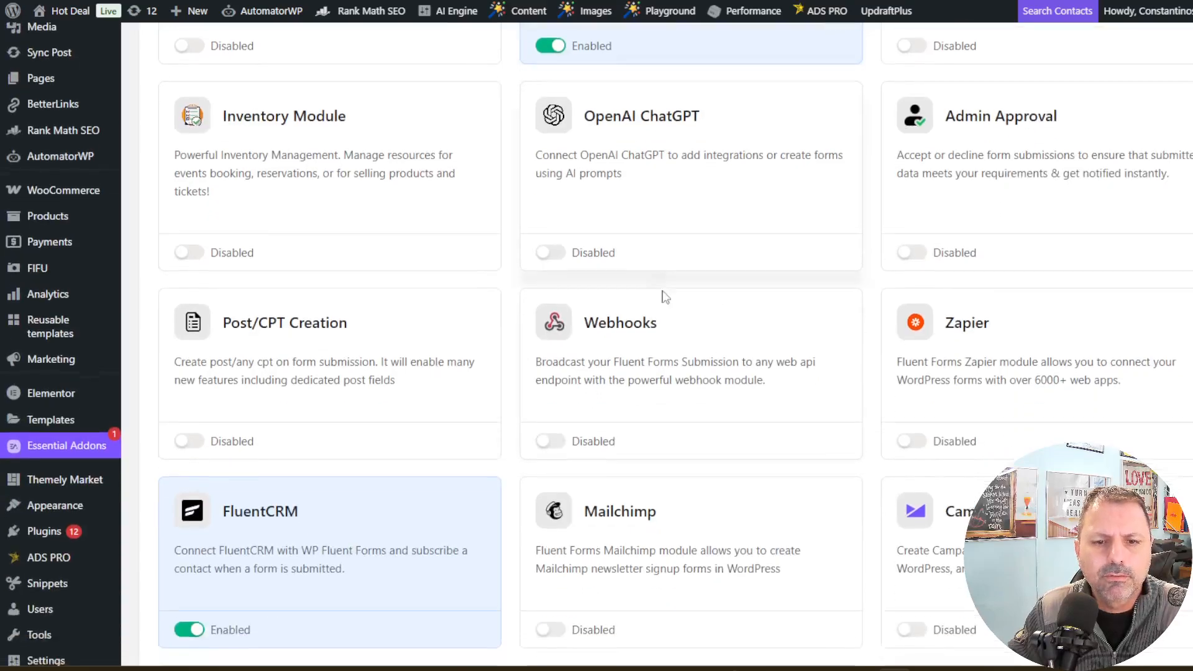
pyautogui.scroll(-7, 660, 296)
pyautogui.scroll(-11, 747, 424)
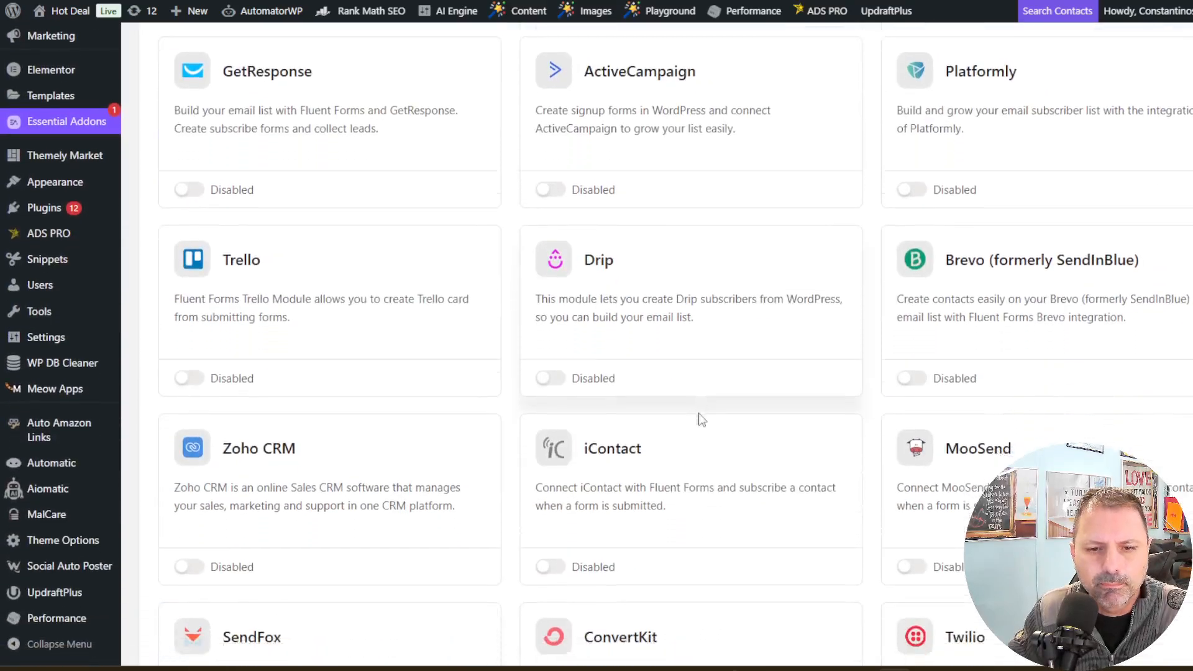
pyautogui.scroll(10, 688, 415)
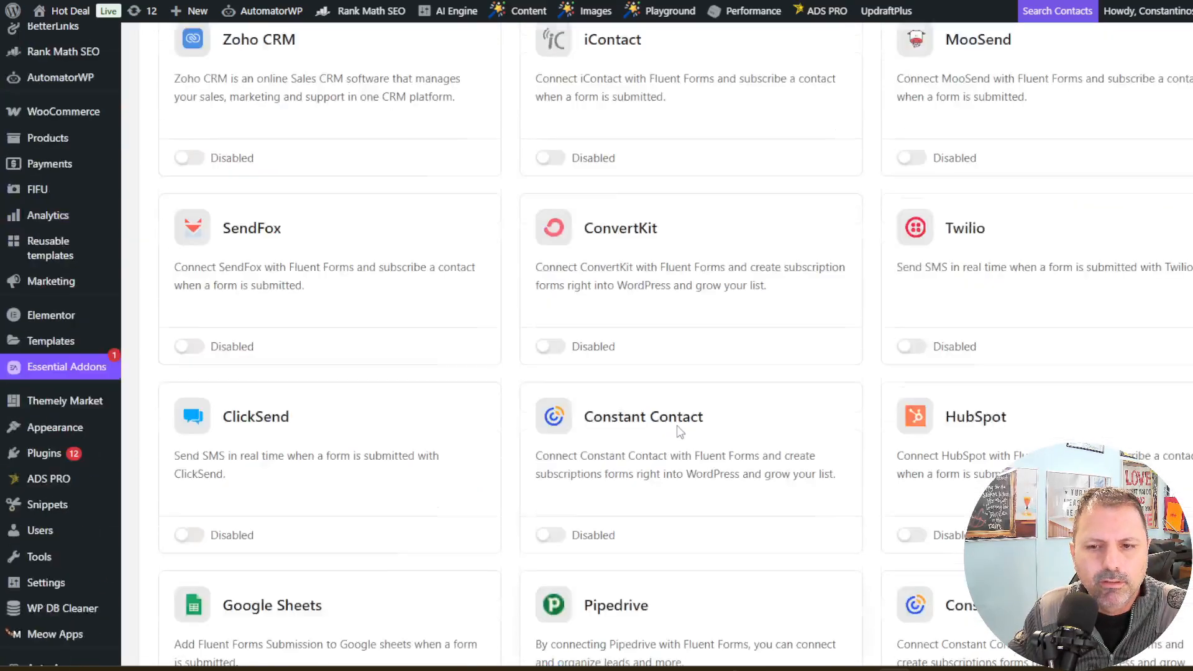
pyautogui.scroll(7, 737, 443)
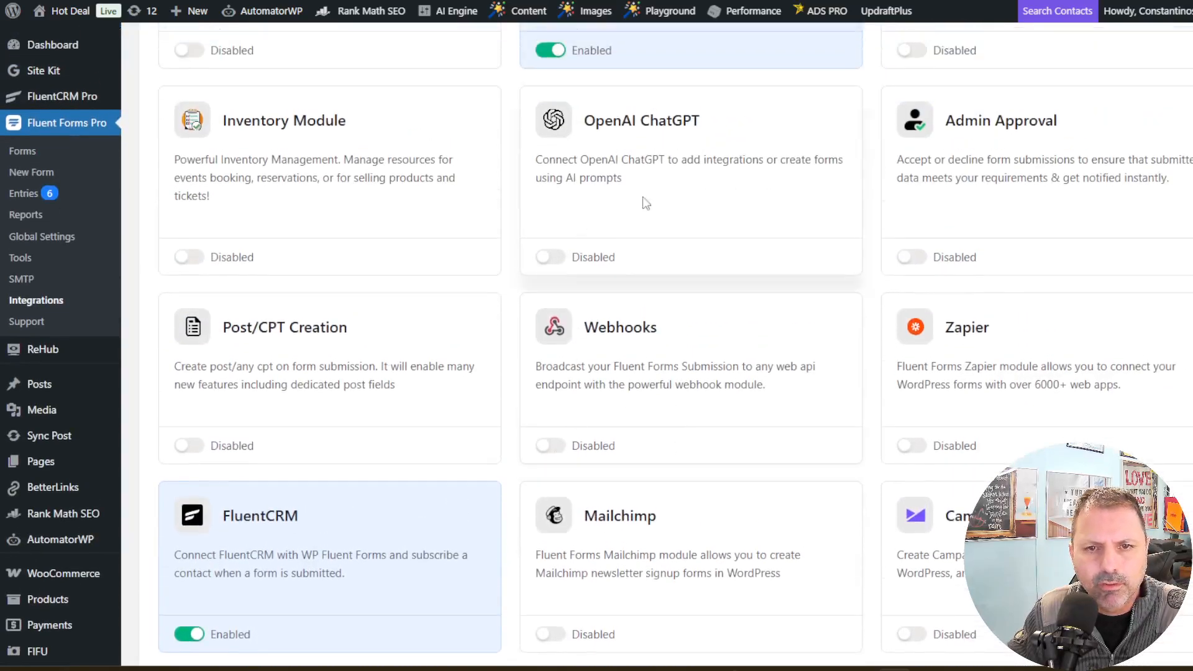
pyautogui.click(558, 447)
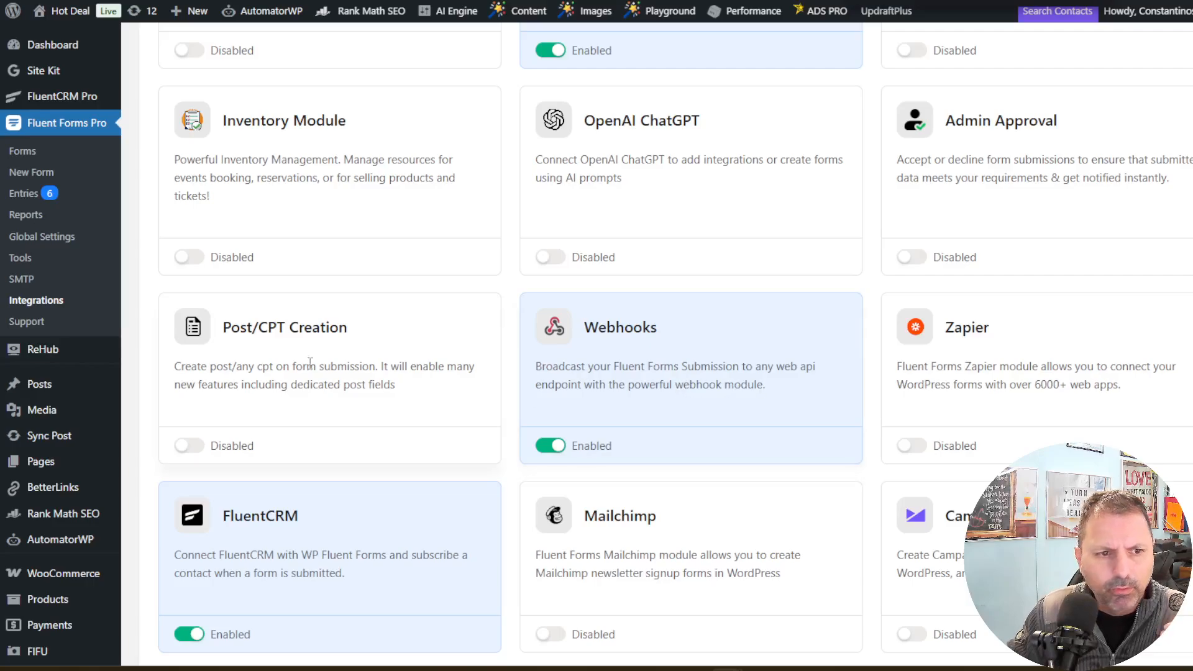
# Step: Open the Hot Deal site's forms list and preview the Subscription Form in a new browser tab
pyautogui.click(25, 152)
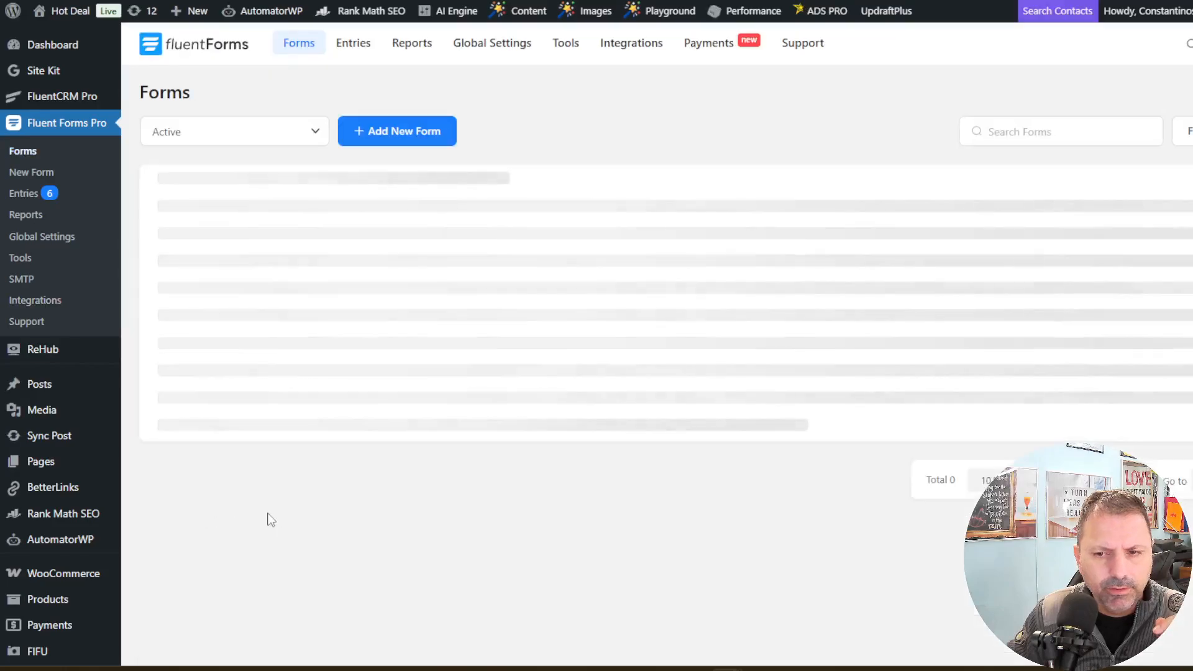
pyautogui.scroll(-1, 269, 518)
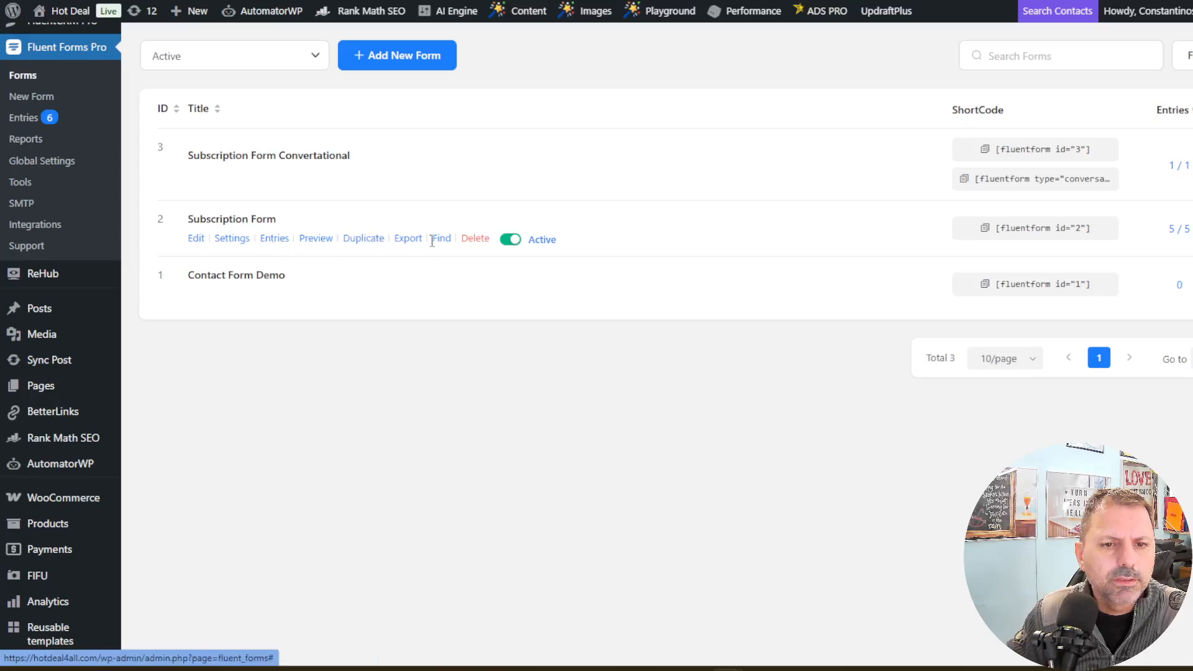
pyautogui.rightClick(316, 244)
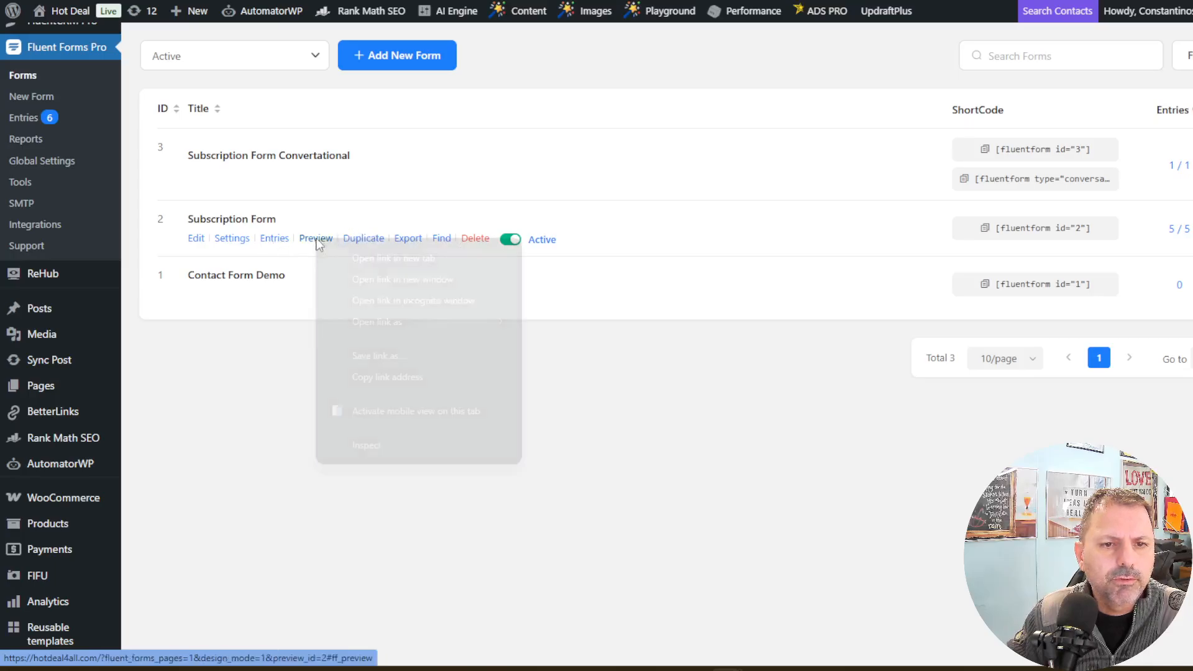
pyautogui.click(344, 252)
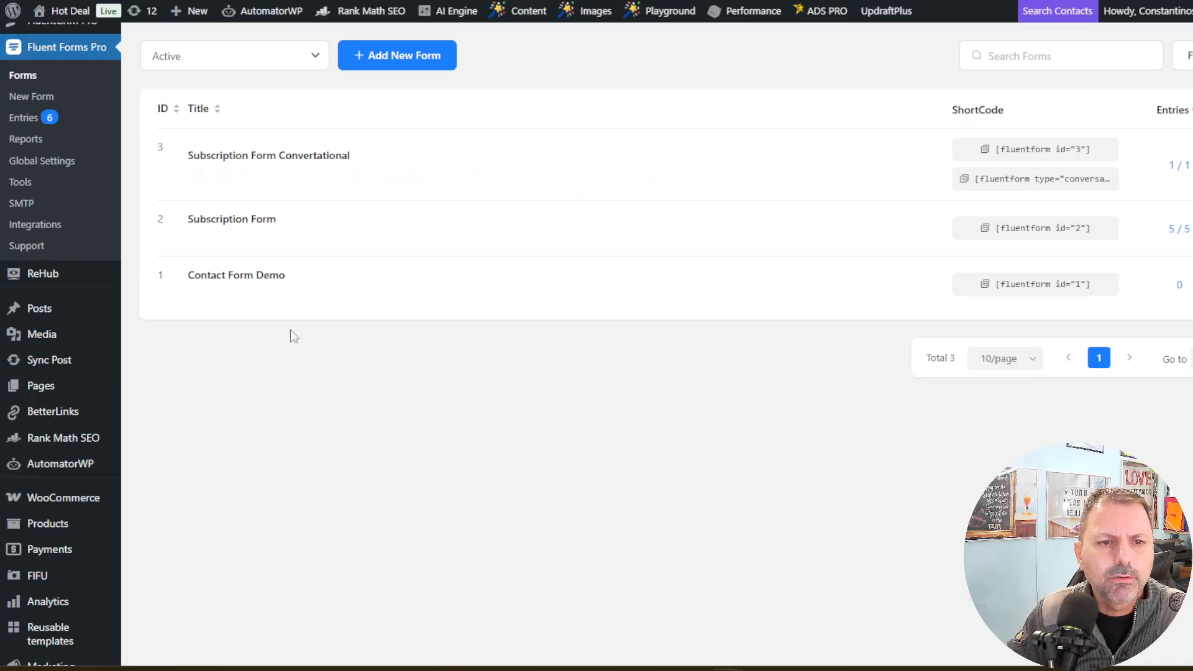
# Step: Open the Subscription Form for editing and show its WebHook integration settings
pyautogui.moveTo(223, 241)
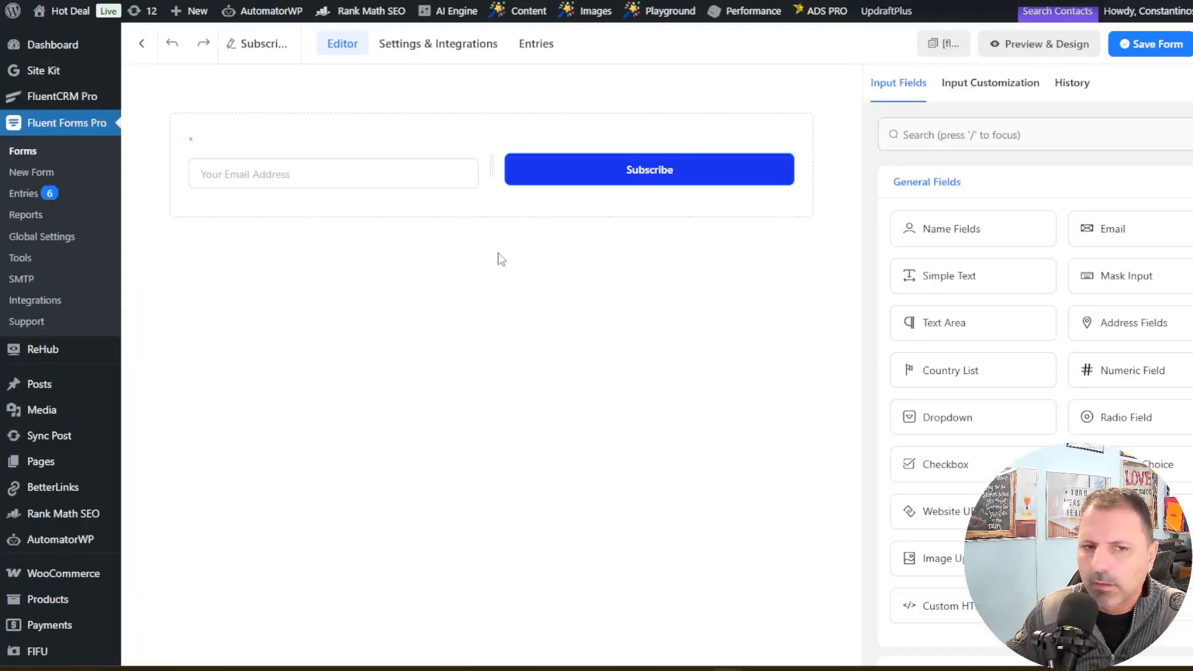
pyautogui.click(435, 53)
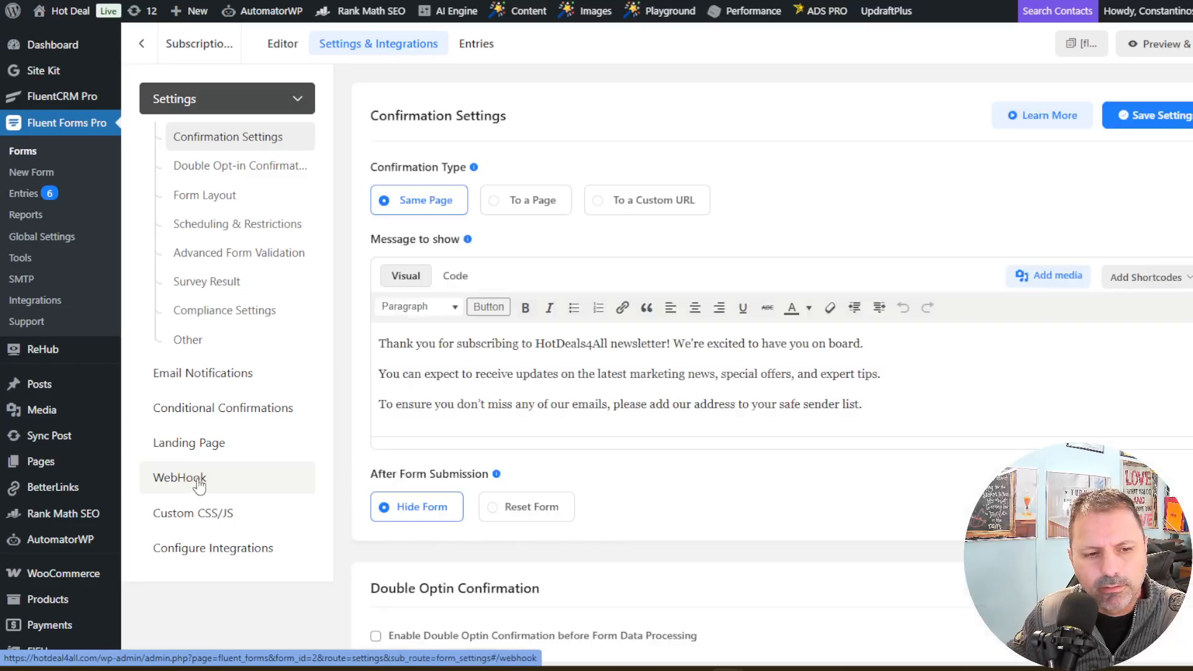
pyautogui.click(199, 484)
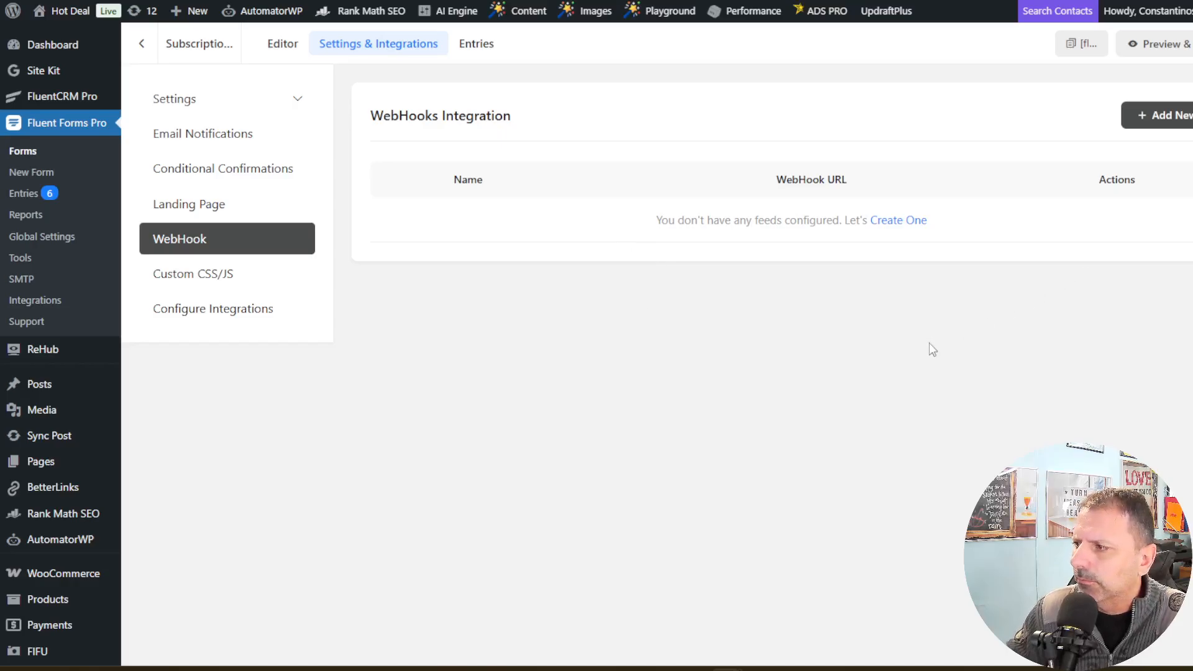
# Step: Add a webhook feed named "Connection of Hotdeal To passiverevenuestream", copying the site name from the Passive Revenue Stream address
pyautogui.click(1159, 124)
pyautogui.click(447, 203)
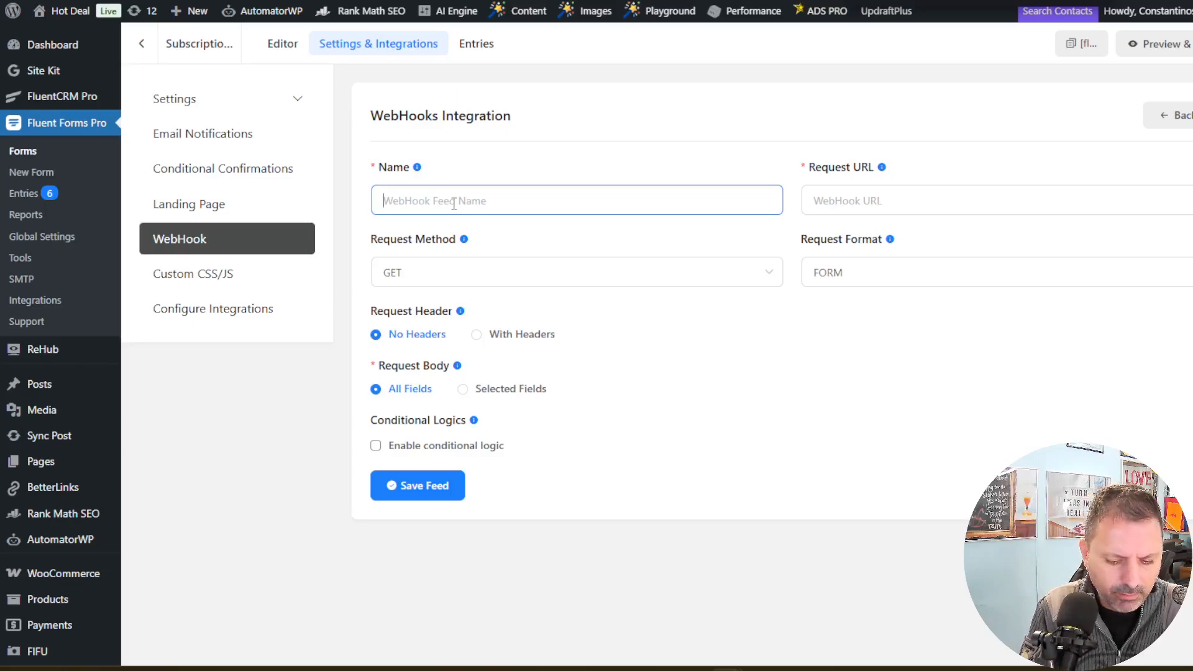
pyautogui.write('C')
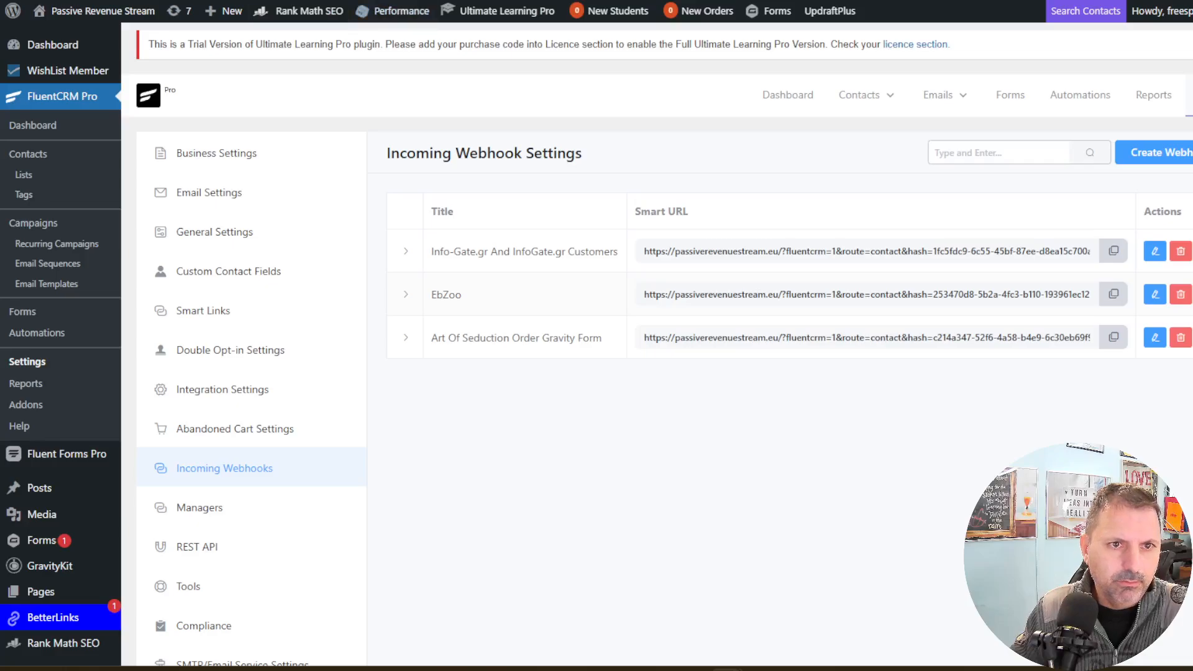
pyautogui.click(246, 0)
pyautogui.rightClick(246, 0)
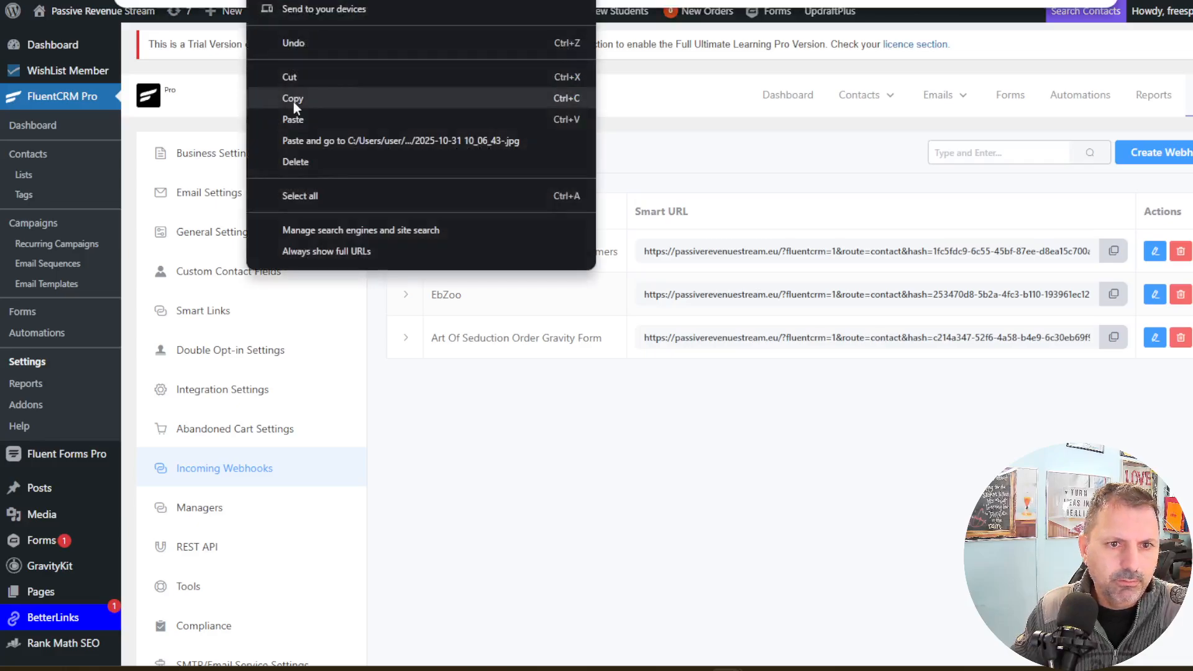
pyautogui.click(293, 101)
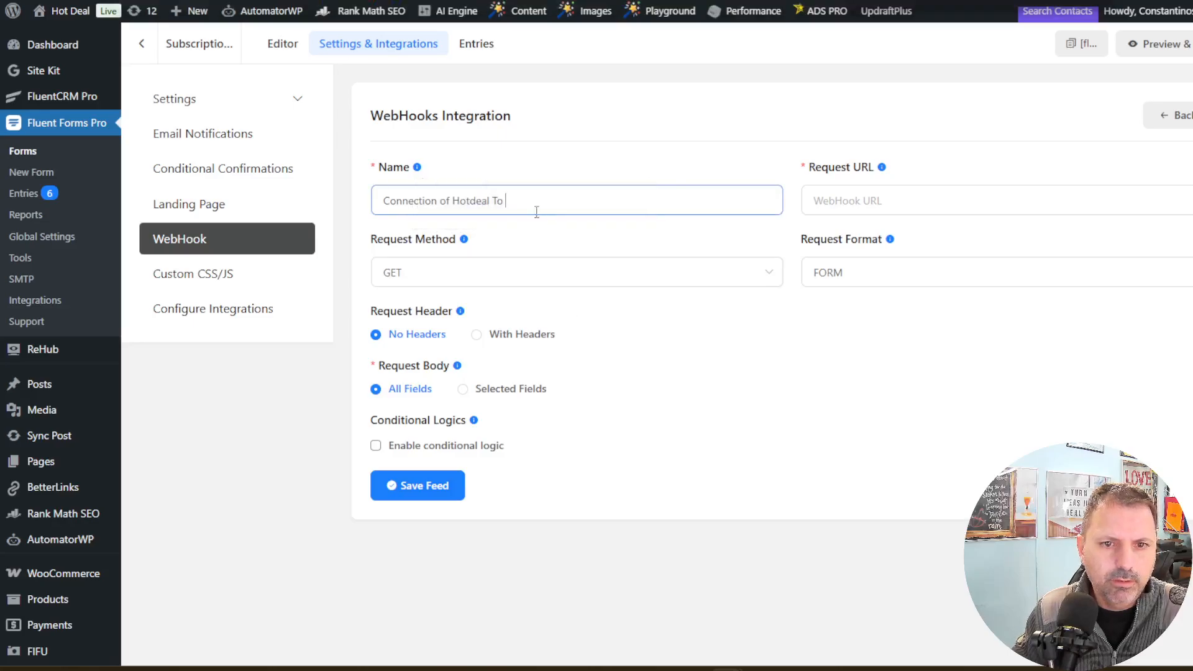
pyautogui.rightClick(546, 210)
pyautogui.click(603, 382)
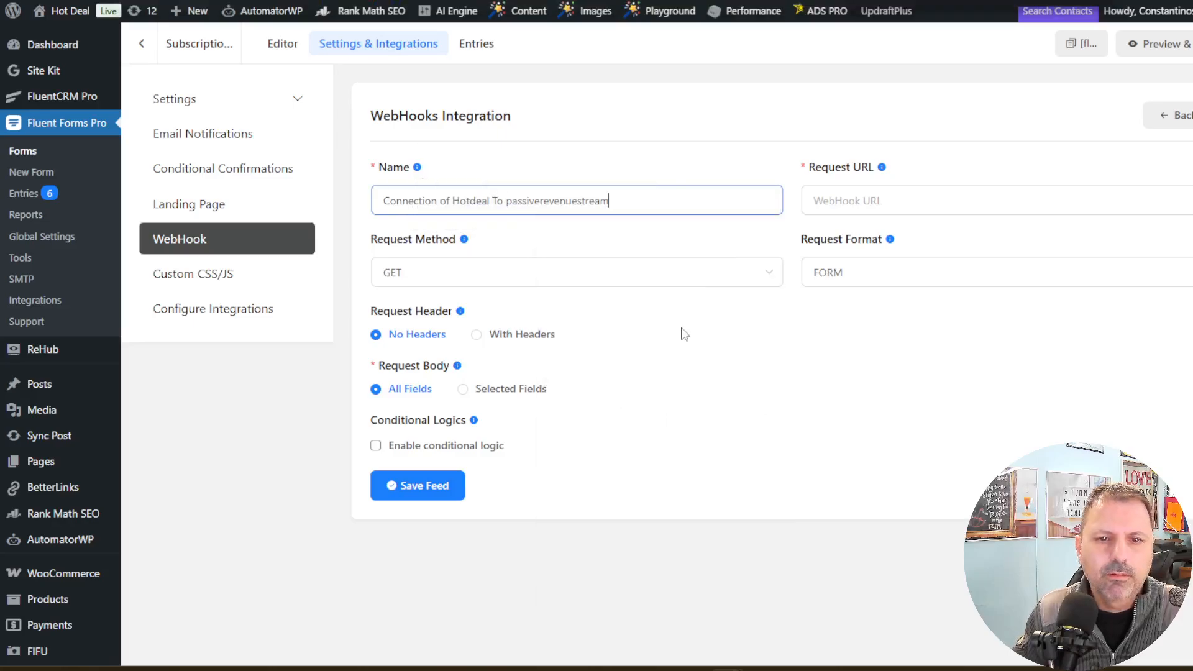
pyautogui.click(914, 208)
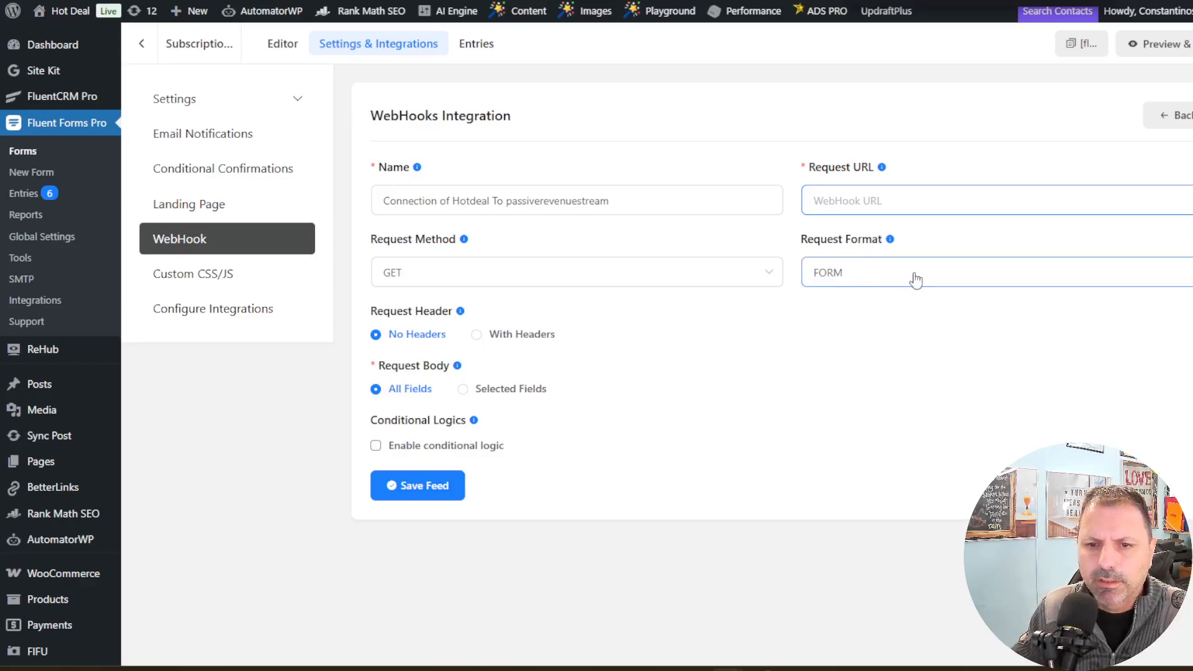
pyautogui.click(943, 367)
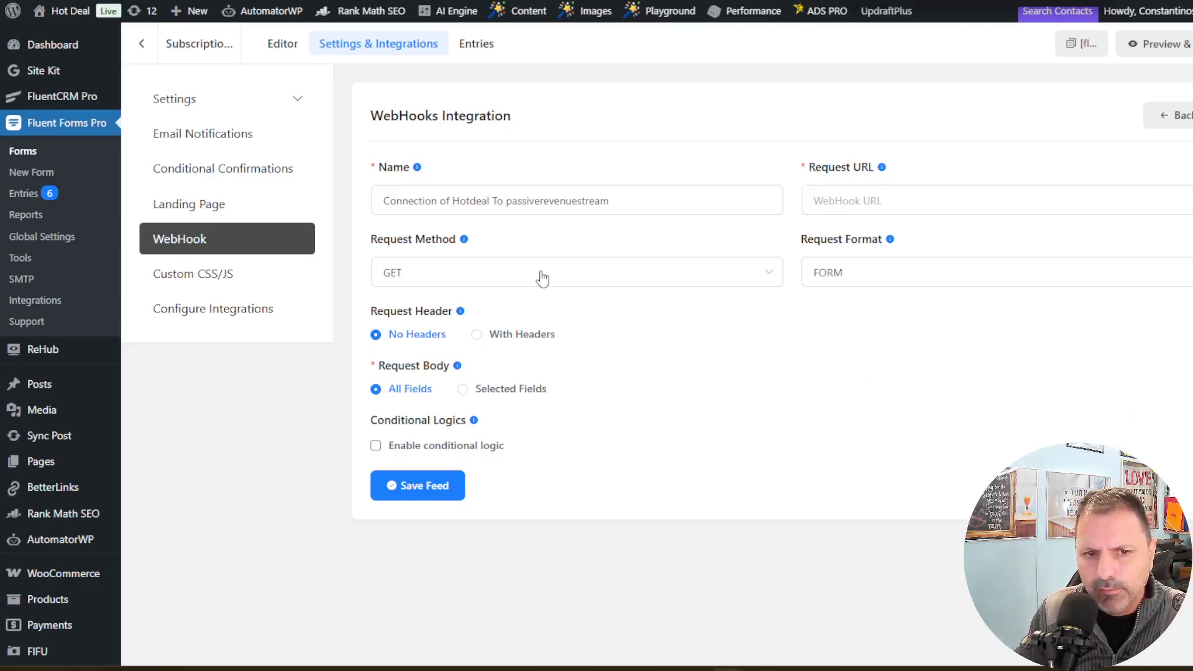
pyautogui.click(838, 203)
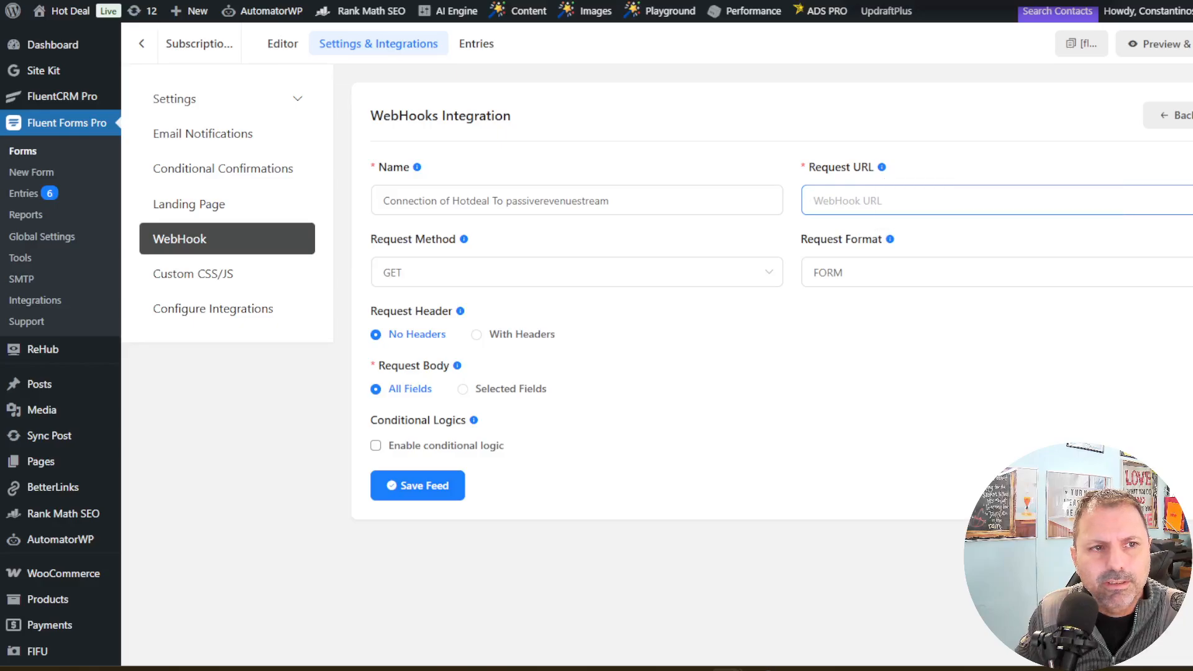
# Step: Switch to the Passive Revenue Stream site and open the Incoming Webhooks page in its FluentCRM settings
pyautogui.hotkey('ctrl', 'Tab')
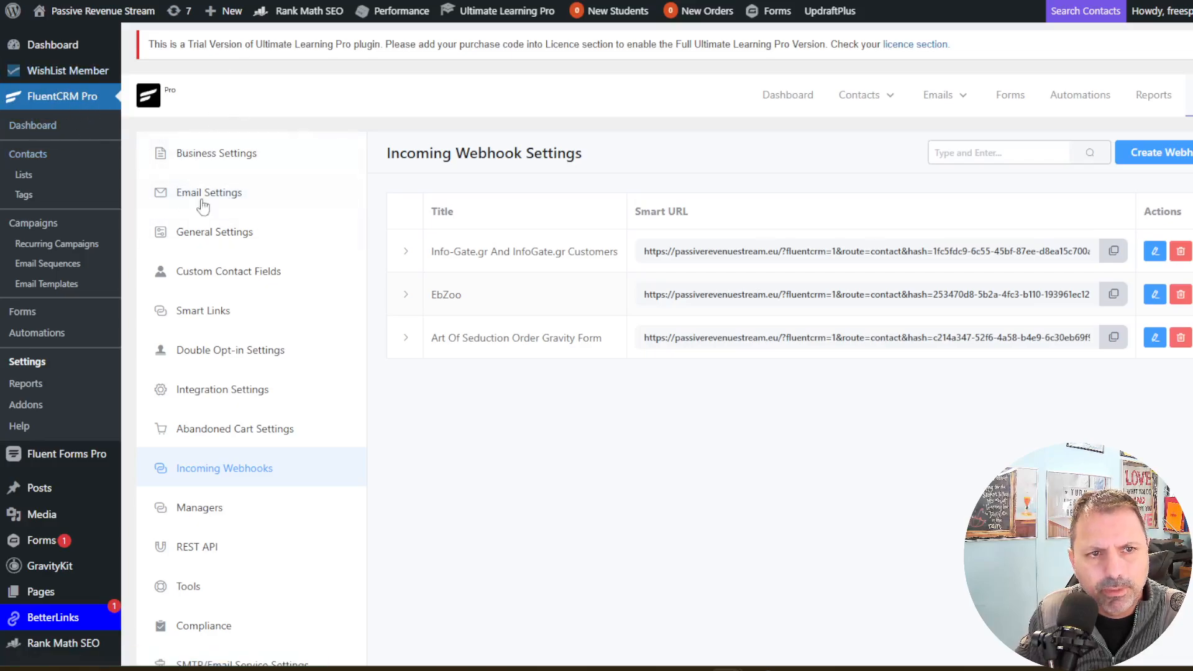
pyautogui.click(39, 107)
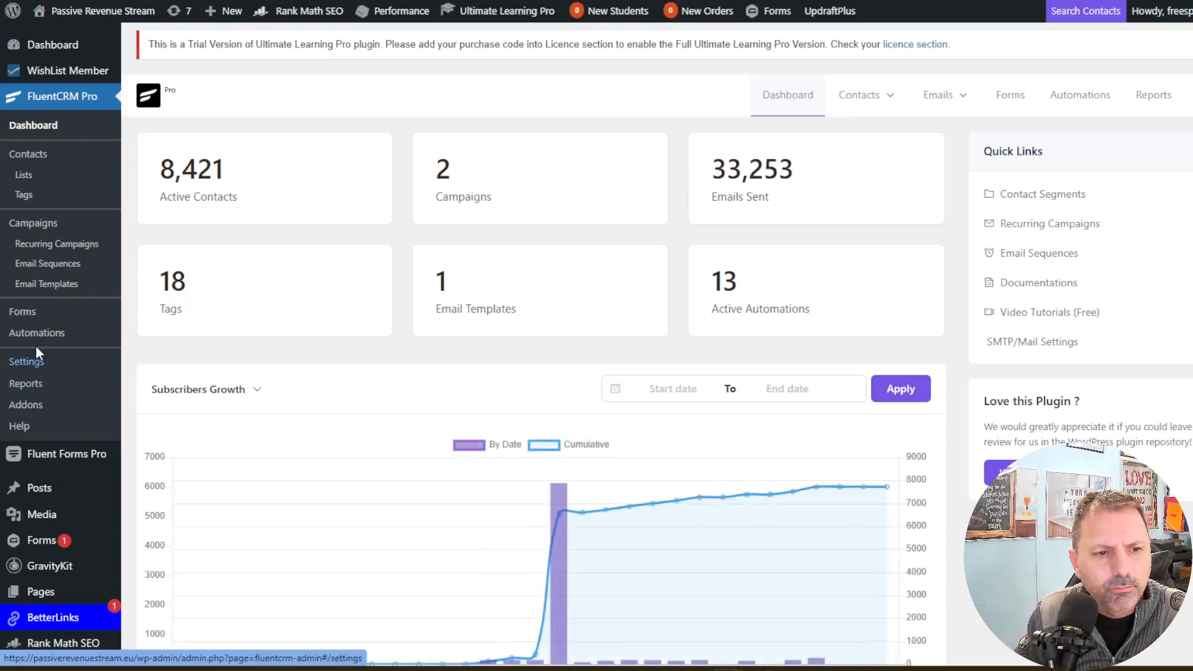
pyautogui.click(28, 362)
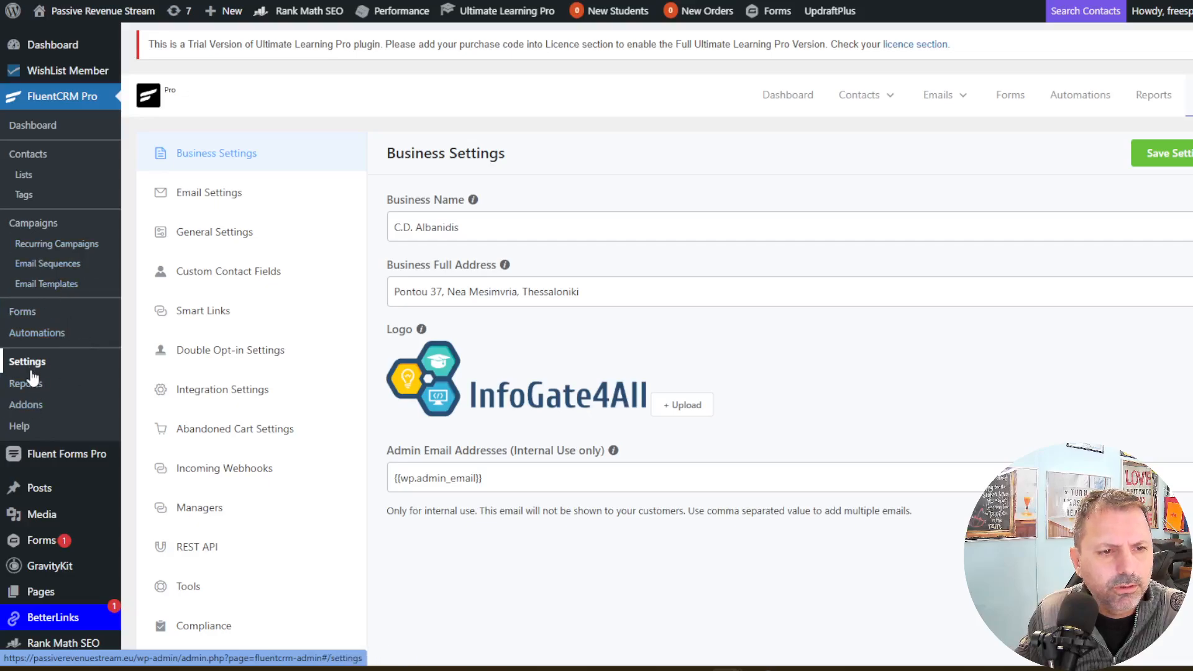
pyautogui.click(39, 127)
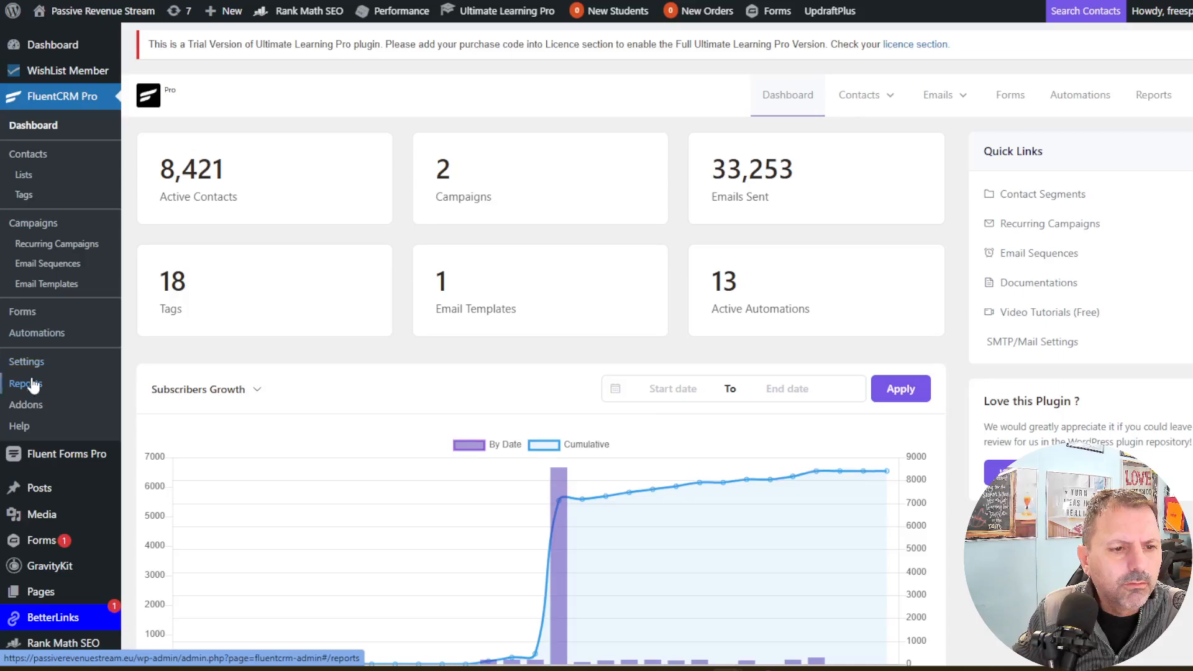
pyautogui.click(26, 362)
pyautogui.scroll(-1, 327, 500)
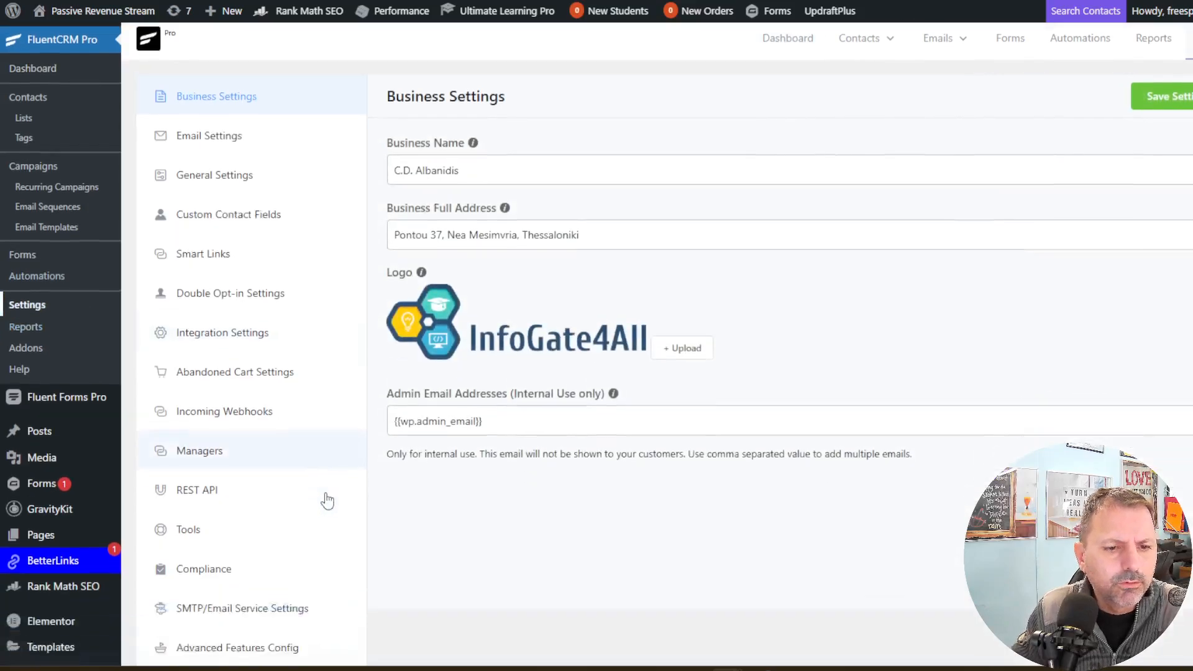
pyautogui.scroll(-3, 327, 500)
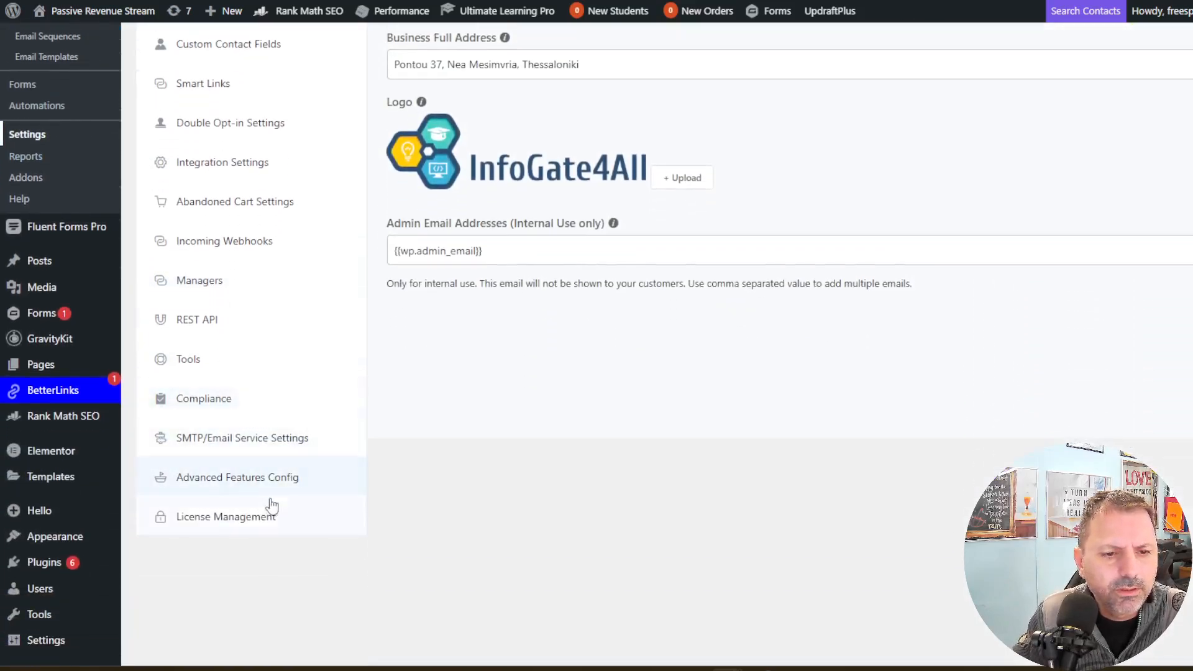
pyautogui.click(231, 245)
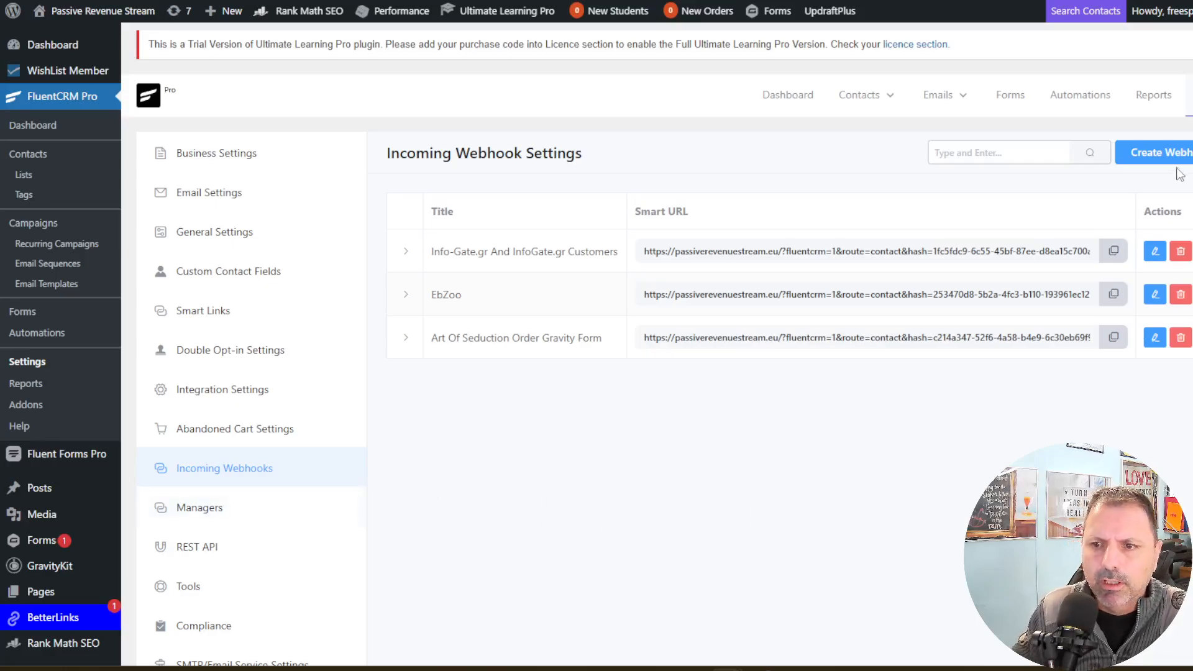
# Step: Start a new incoming webhook and name it "Hotdeals4all Subscribe Form"
pyautogui.click(1159, 153)
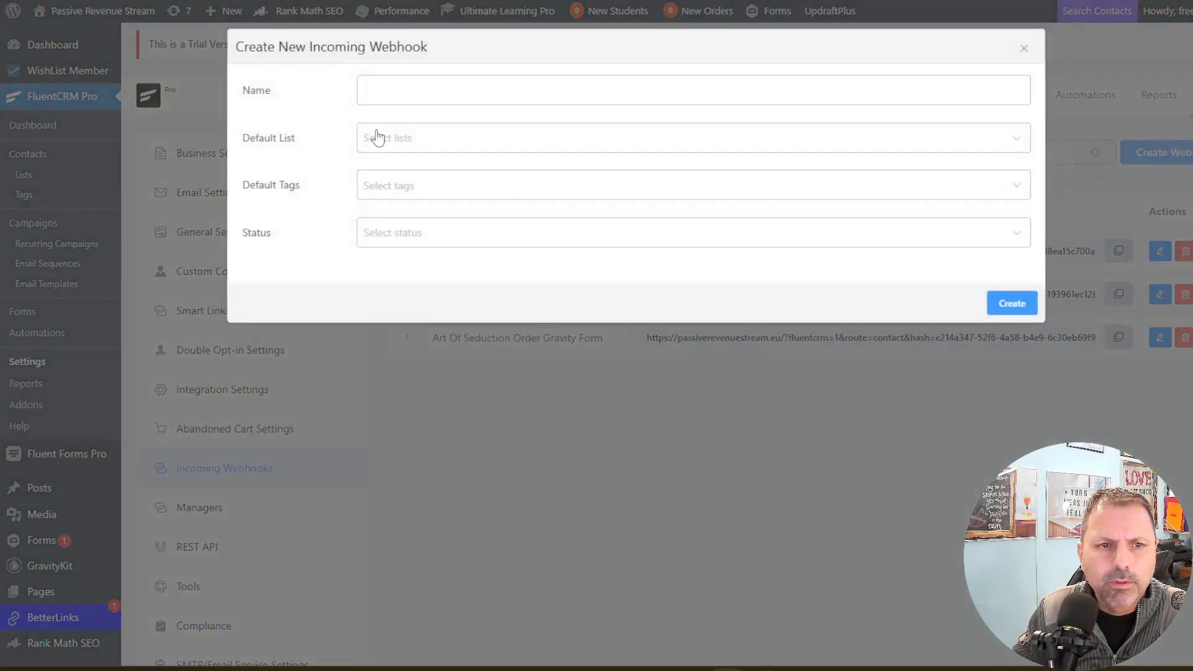
pyautogui.click(418, 94)
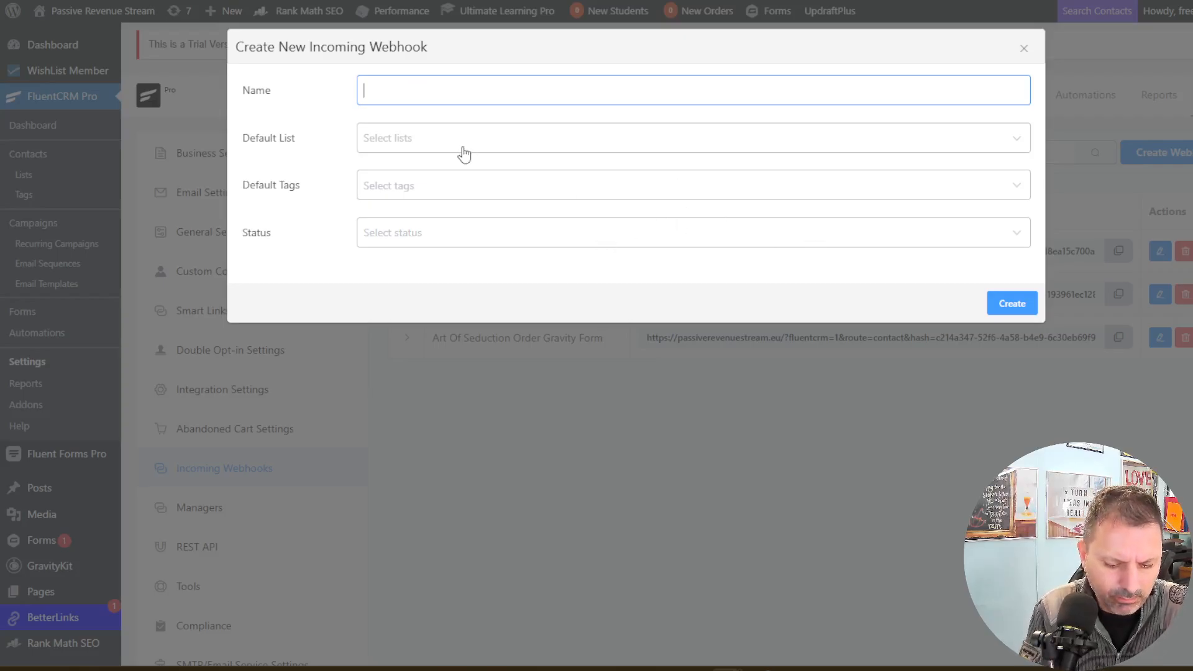
pyautogui.write('hOTDEA')
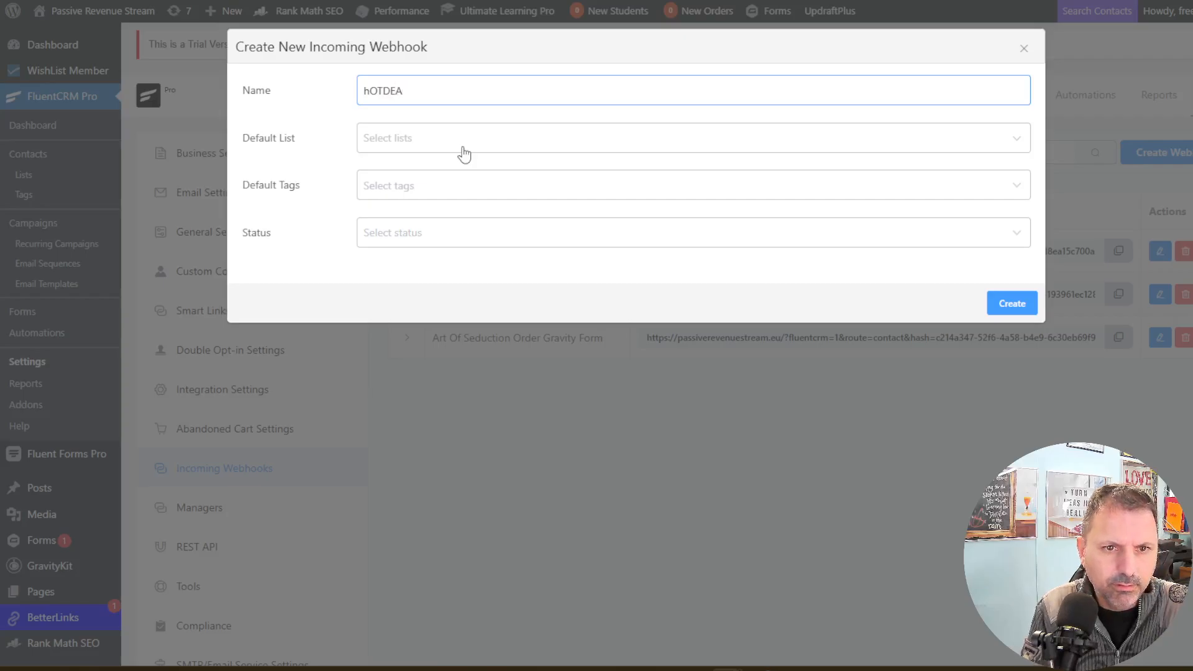
pyautogui.press('BackSpace')
pyautogui.press('BackSpace')
pyautogui.press('BackSpace')
pyautogui.press('BackSpace')
pyautogui.press('BackSpace')
pyautogui.press('BackSpace')
pyautogui.press('capslock')
pyautogui.write('Ho')
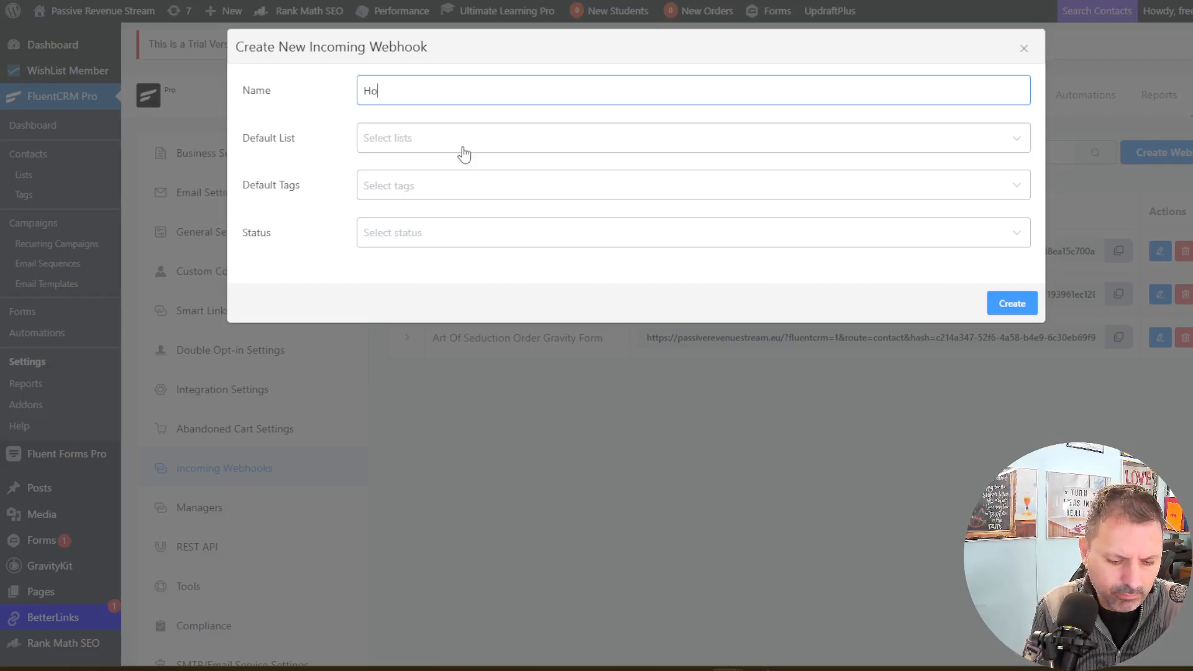
pyautogui.write('tdeals')
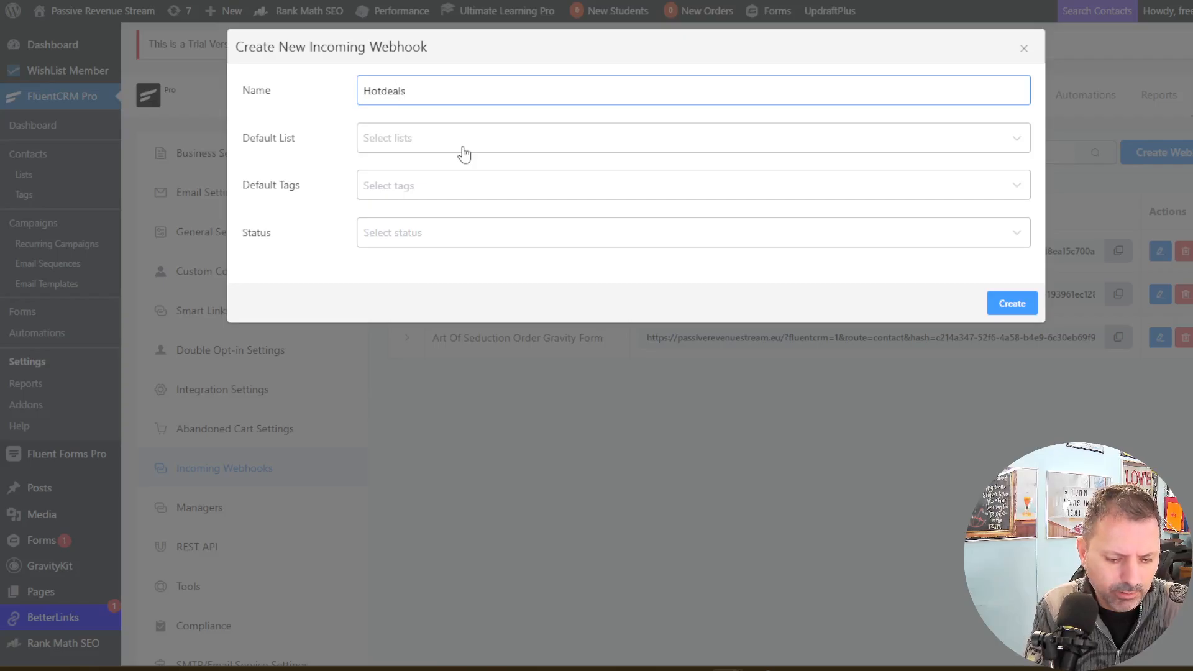
pyautogui.write('4all Subscribe Form')
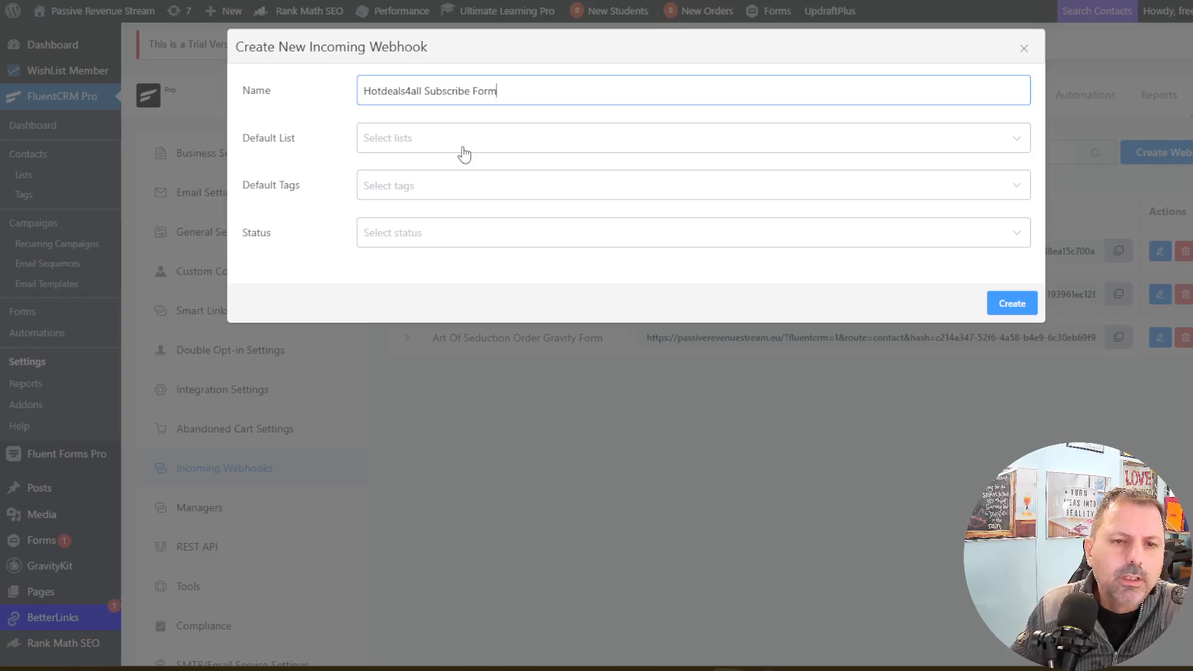
# Step: Look through the available default lists without choosing one, and set mlgs100 as the incoming webhook's default tag
pyautogui.click(463, 154)
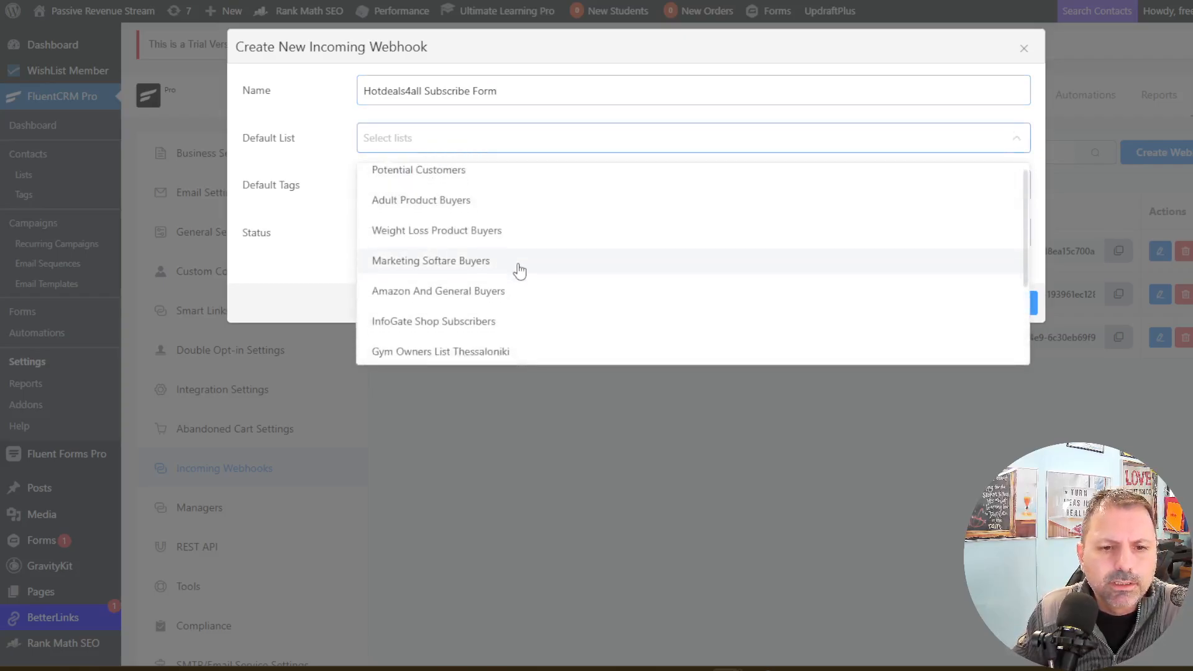
pyautogui.scroll(-3, 519, 272)
pyautogui.click(407, 143)
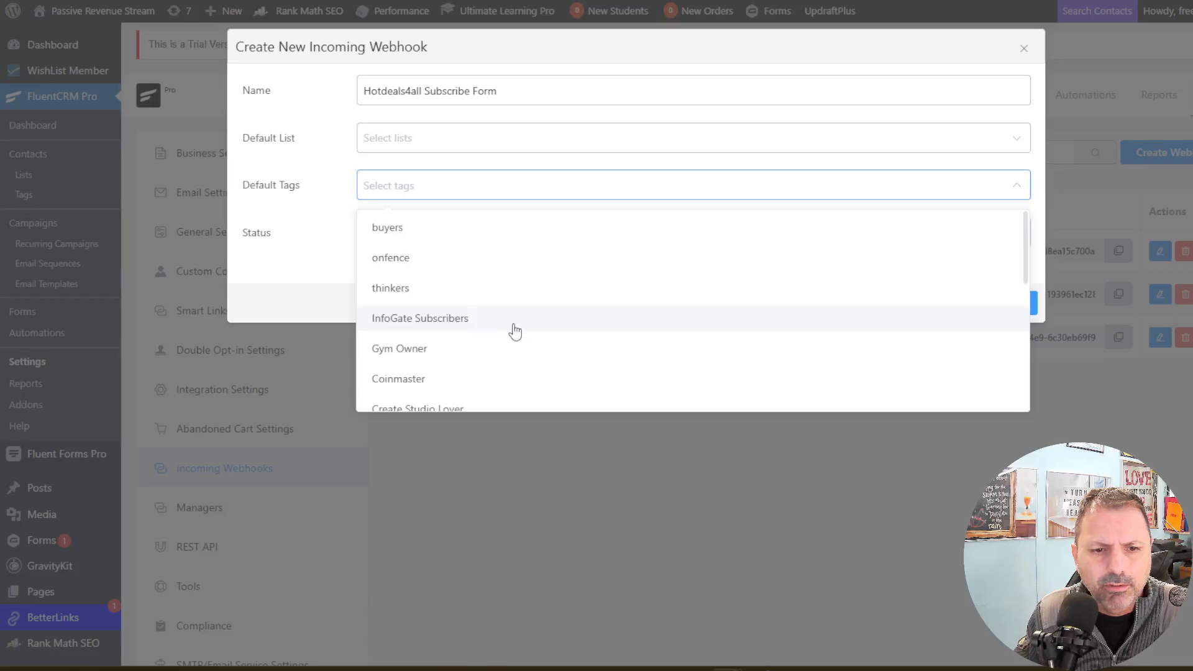
pyautogui.scroll(-5, 506, 326)
pyautogui.click(418, 319)
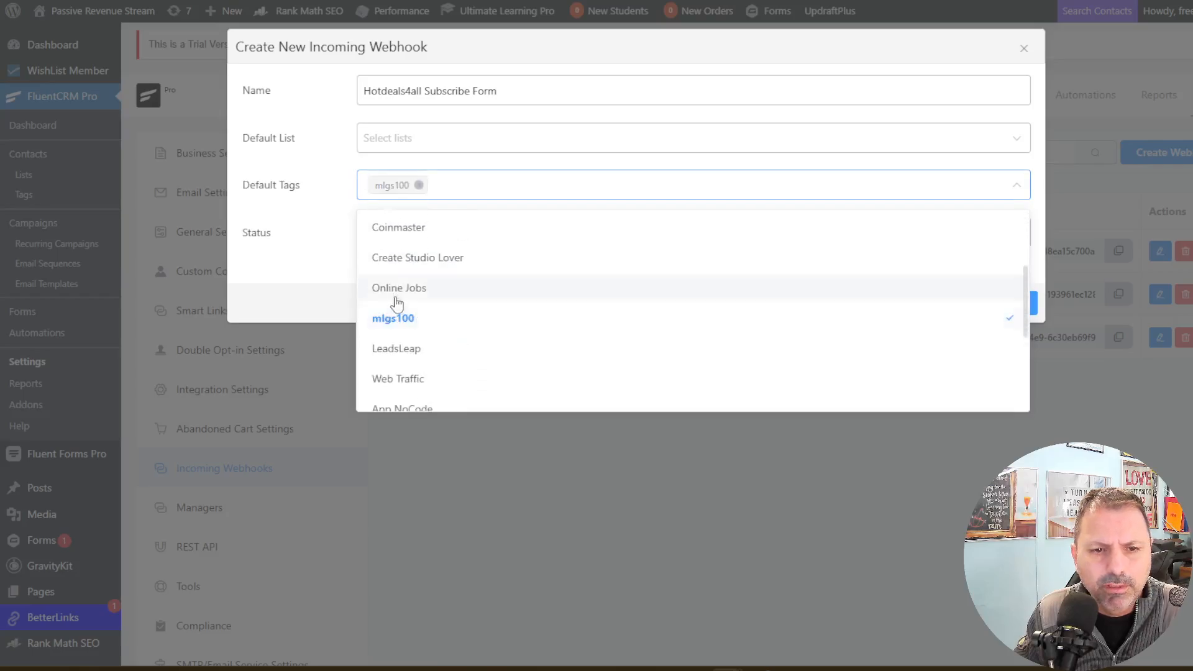
pyautogui.click(289, 238)
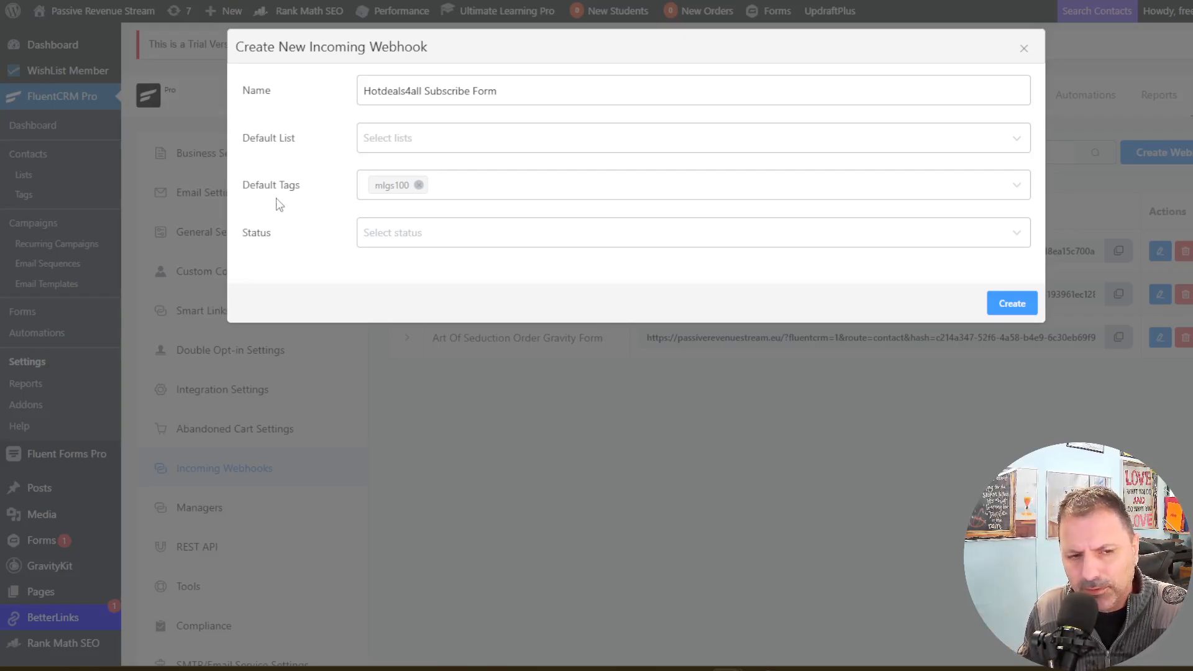
pyautogui.click(406, 148)
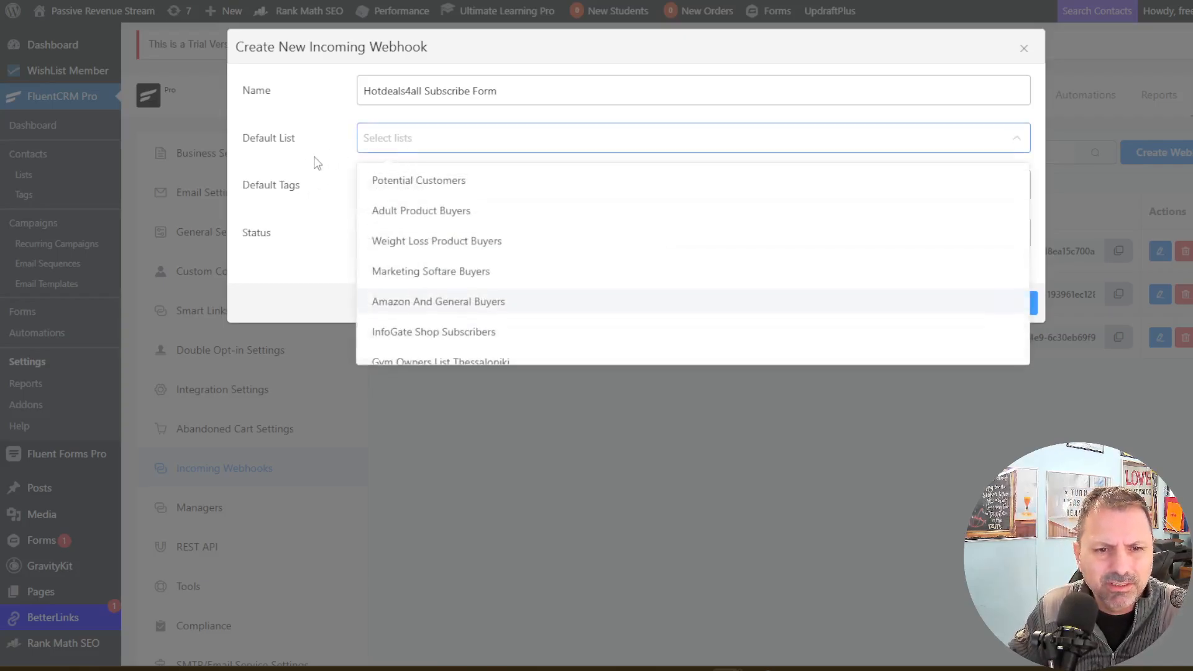
pyautogui.click(292, 193)
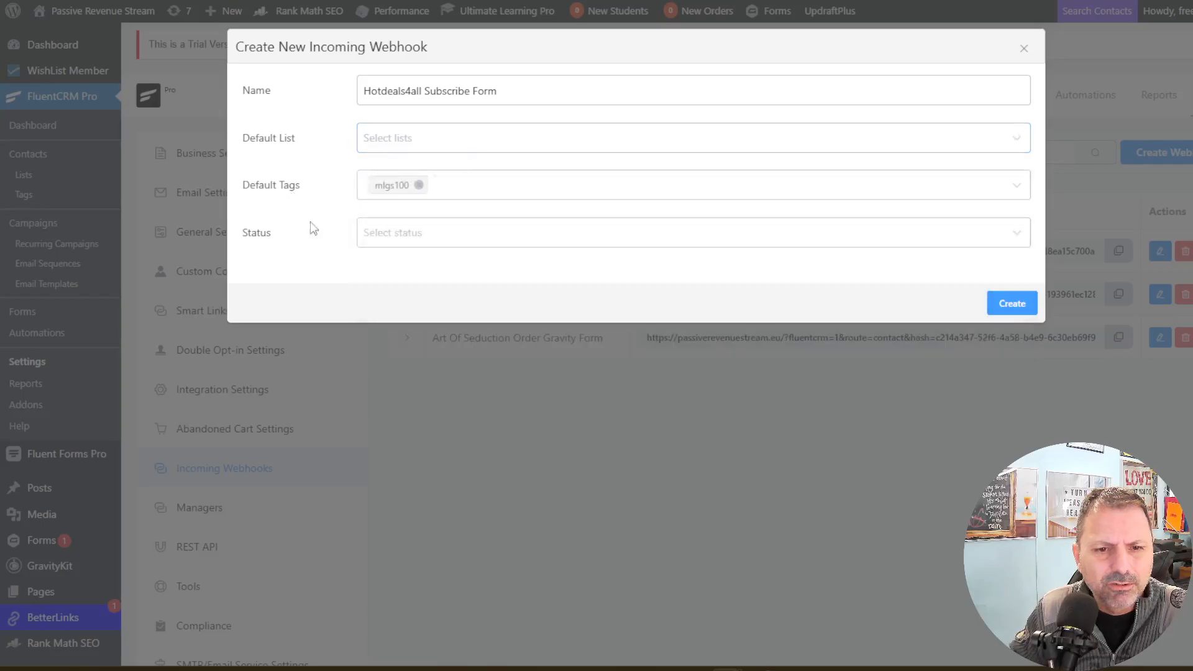
# Step: Set the status for incoming contacts to Subscribed and create the webhook
pyautogui.click(426, 244)
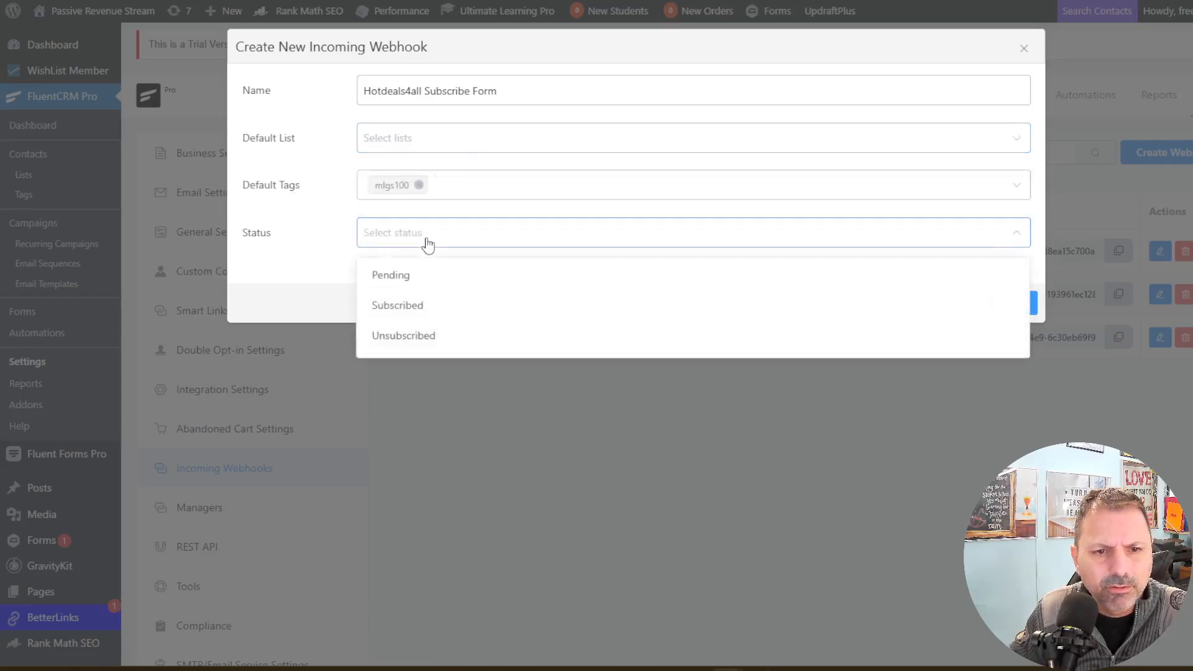
pyautogui.click(418, 313)
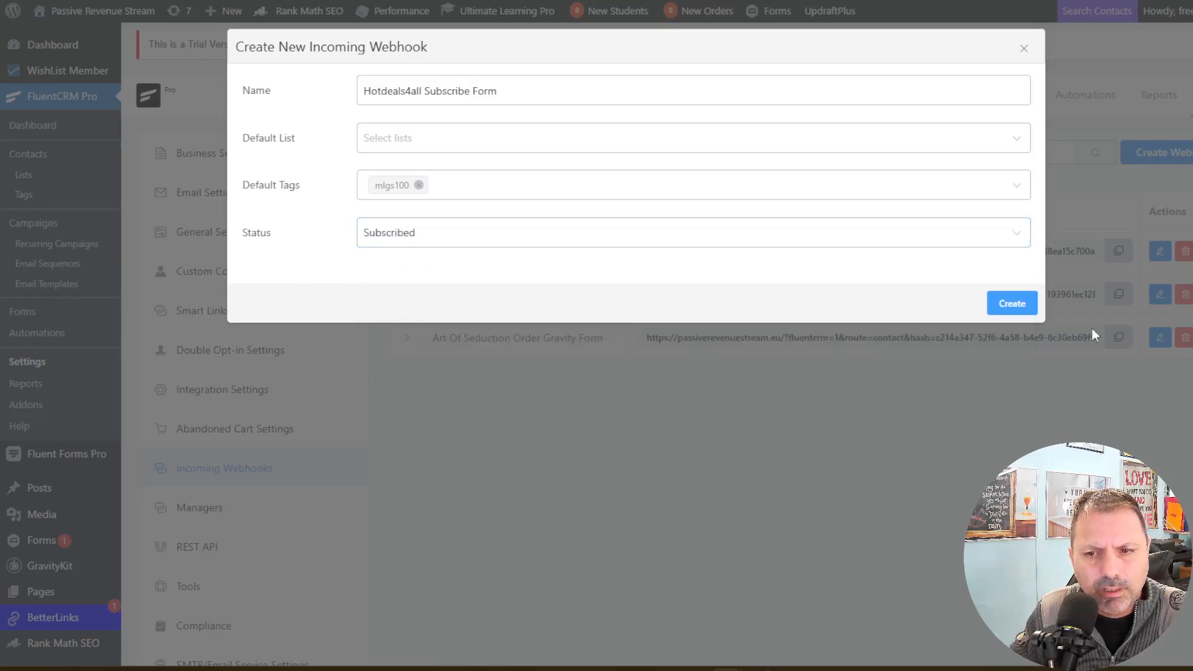
pyautogui.click(1008, 307)
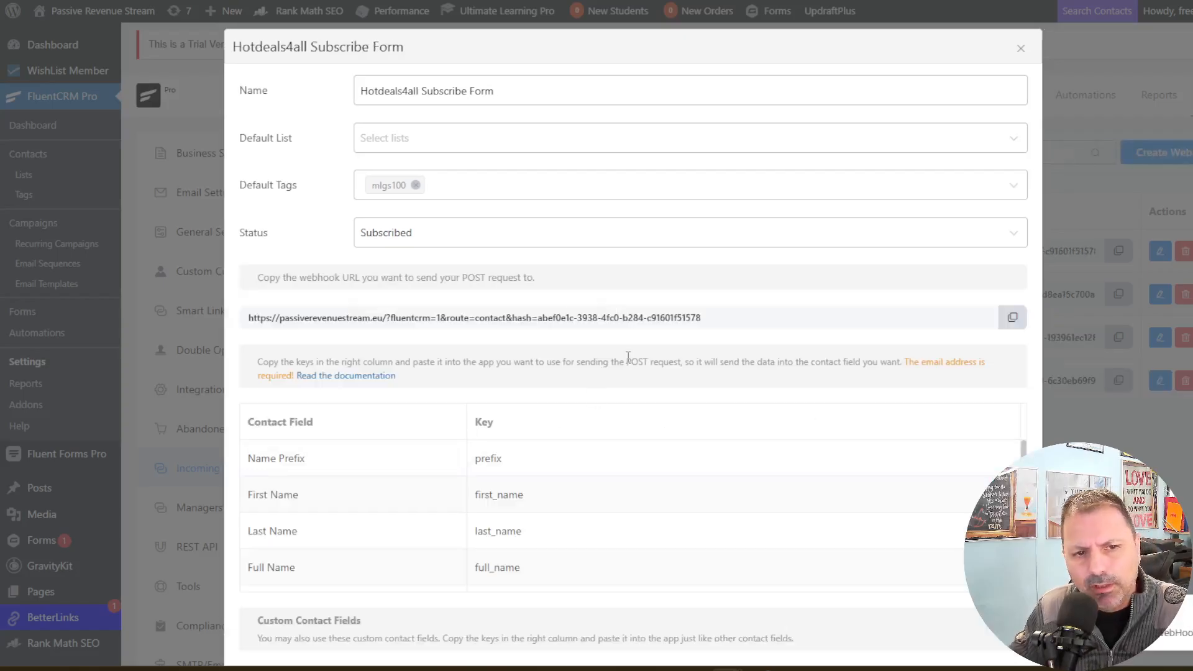
# Step: Examine the new webhook's URL and the keys listed for its contact fields and custom contact fields
pyautogui.scroll(-1, 606, 377)
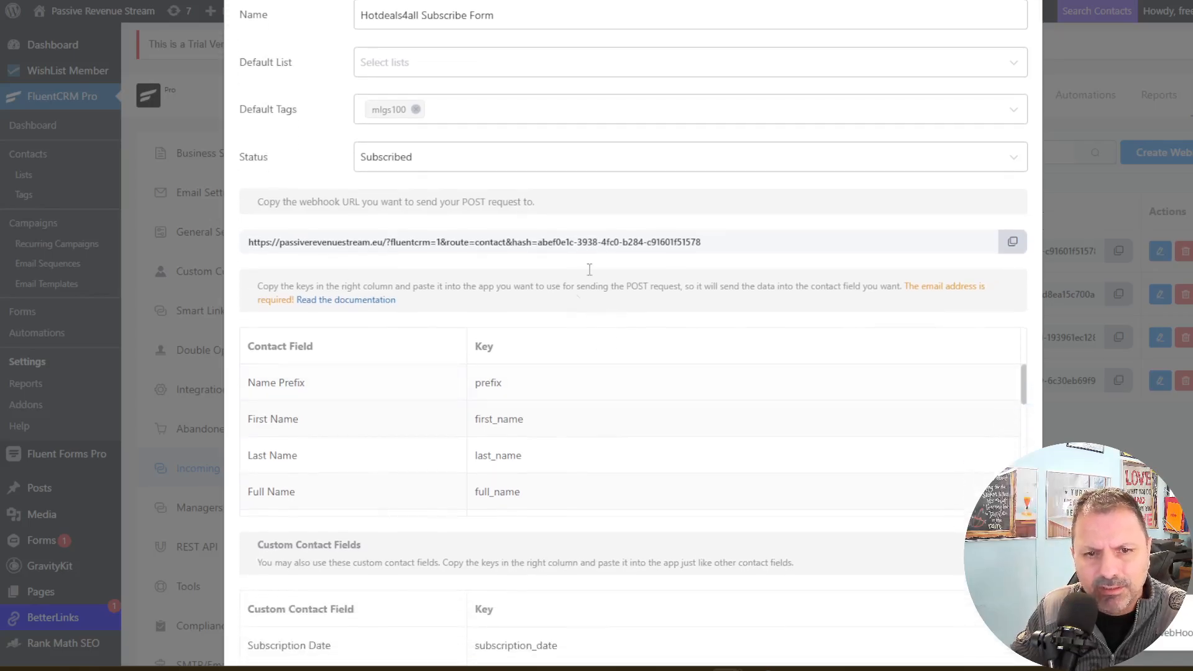
pyautogui.click(1012, 242)
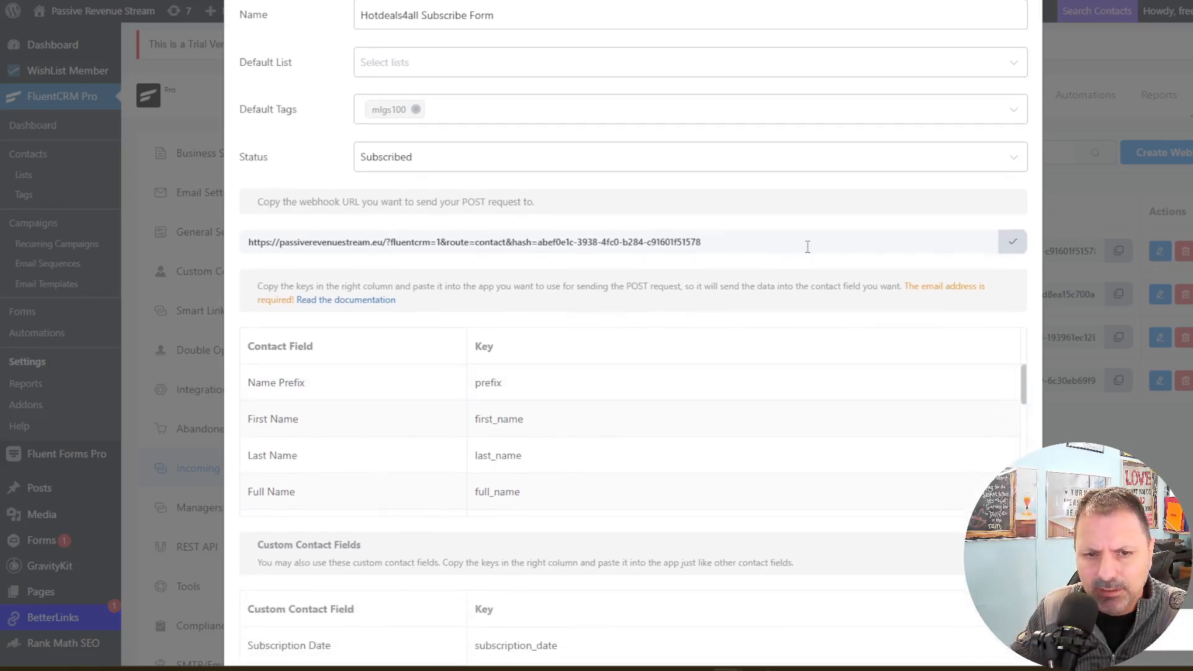
pyautogui.scroll(-3, 740, 436)
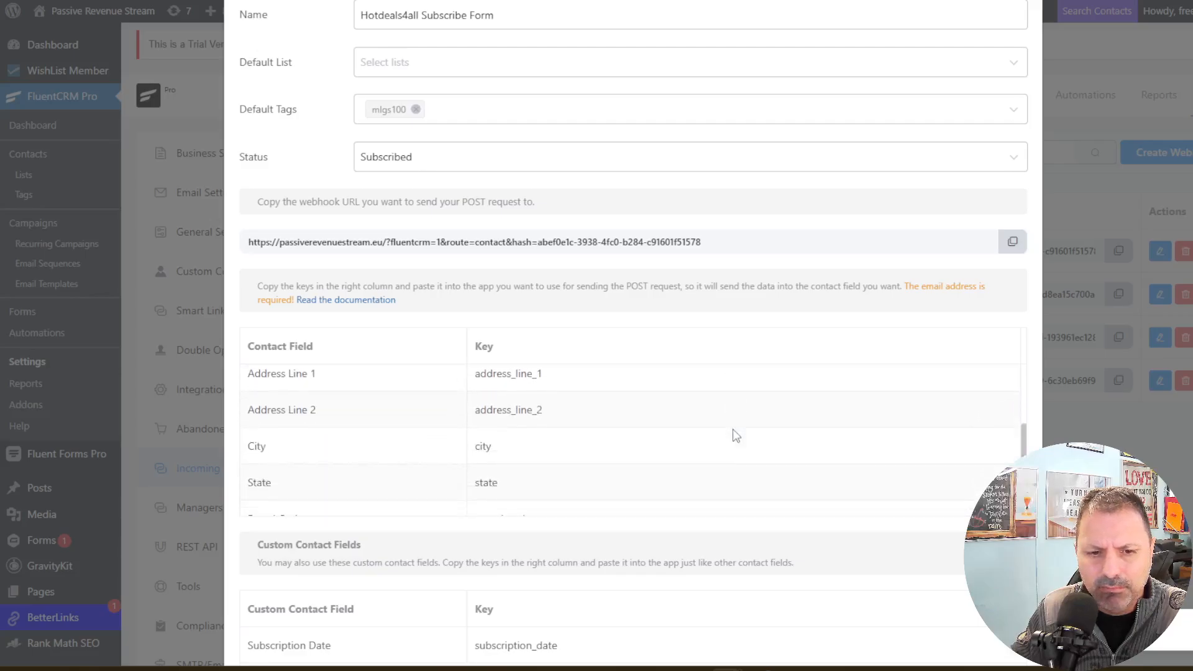
pyautogui.scroll(2, 714, 453)
pyautogui.scroll(4, 683, 462)
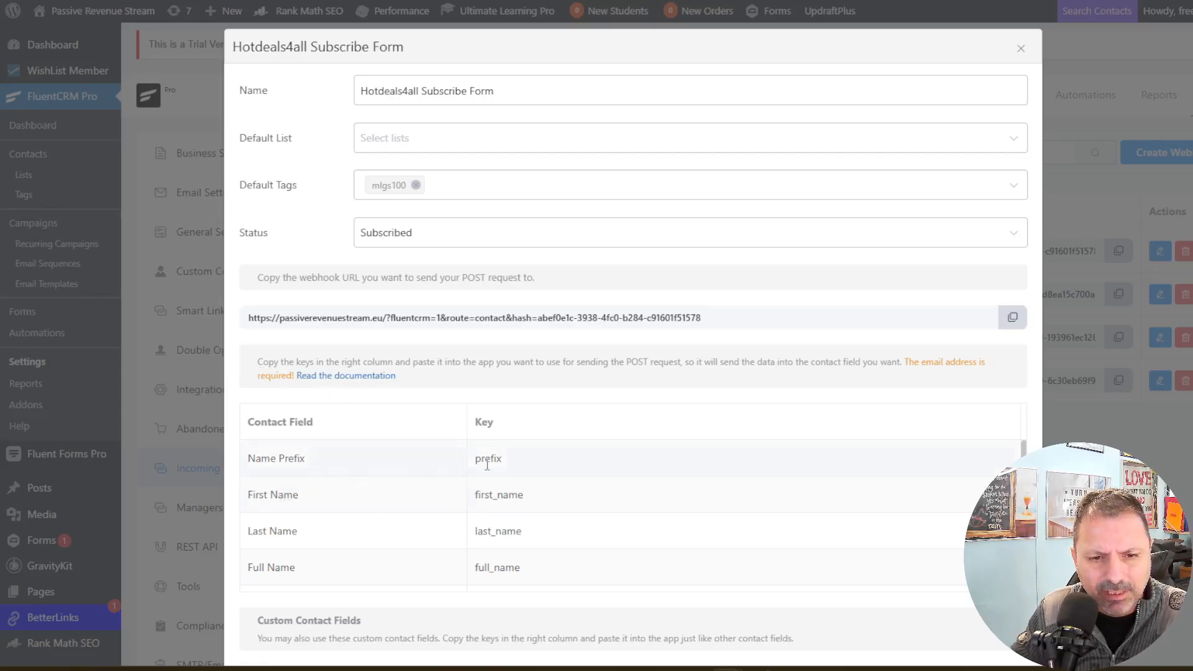
pyautogui.scroll(-4, 431, 516)
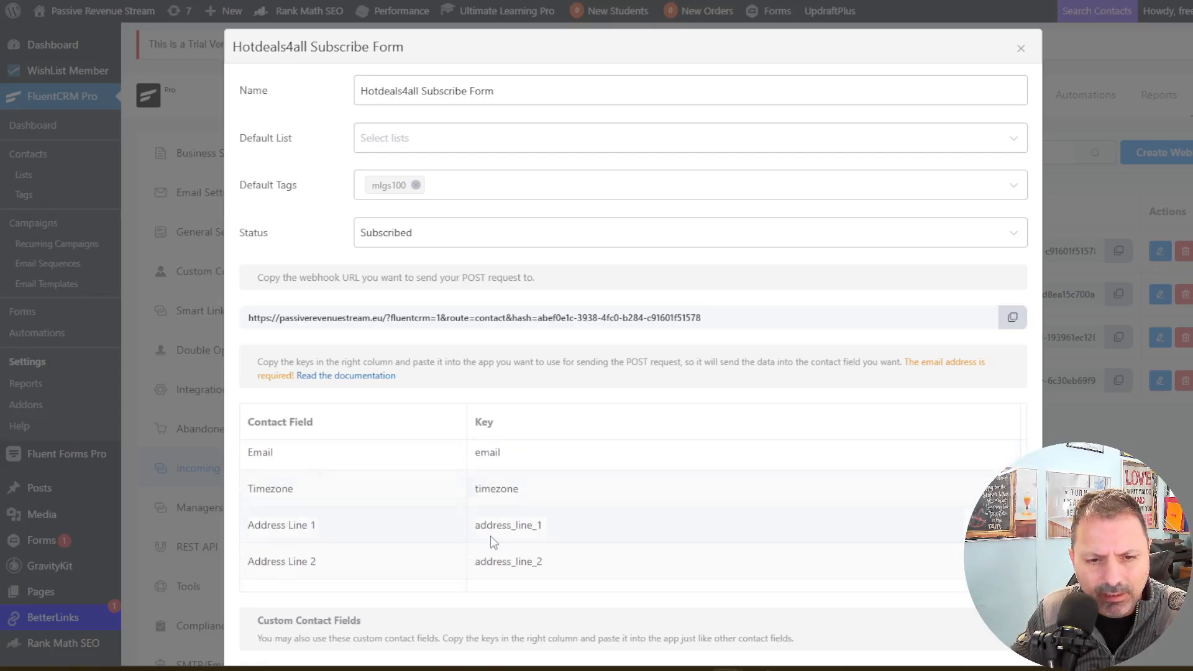
pyautogui.scroll(-10, 490, 537)
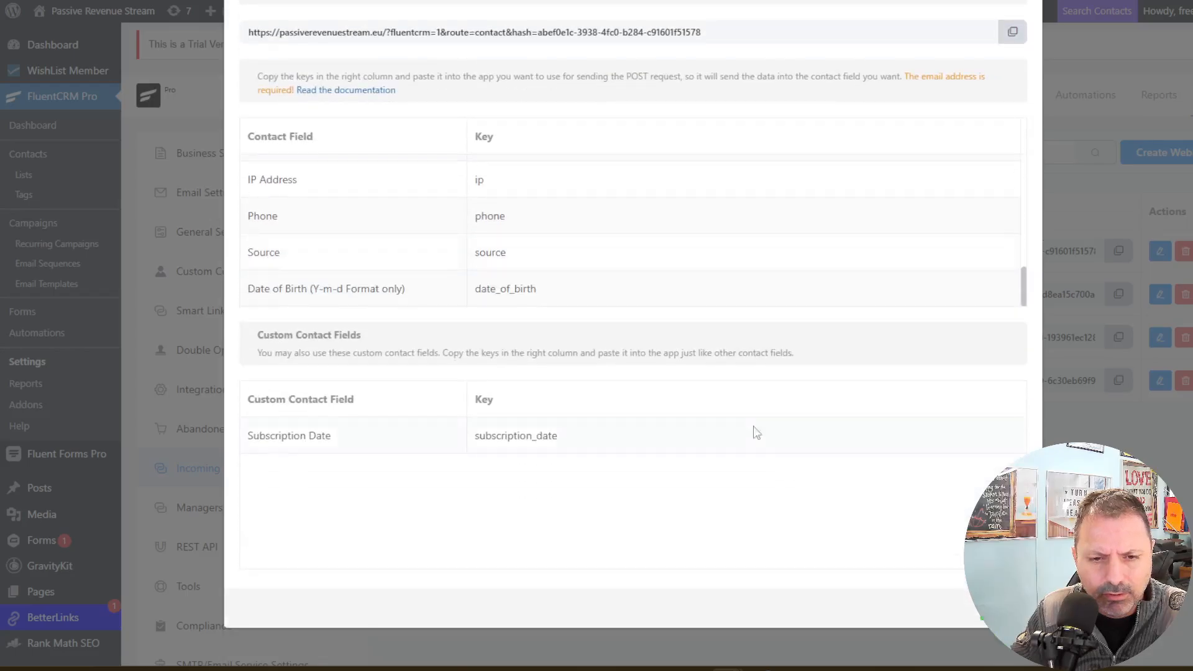
pyautogui.scroll(5, 714, 484)
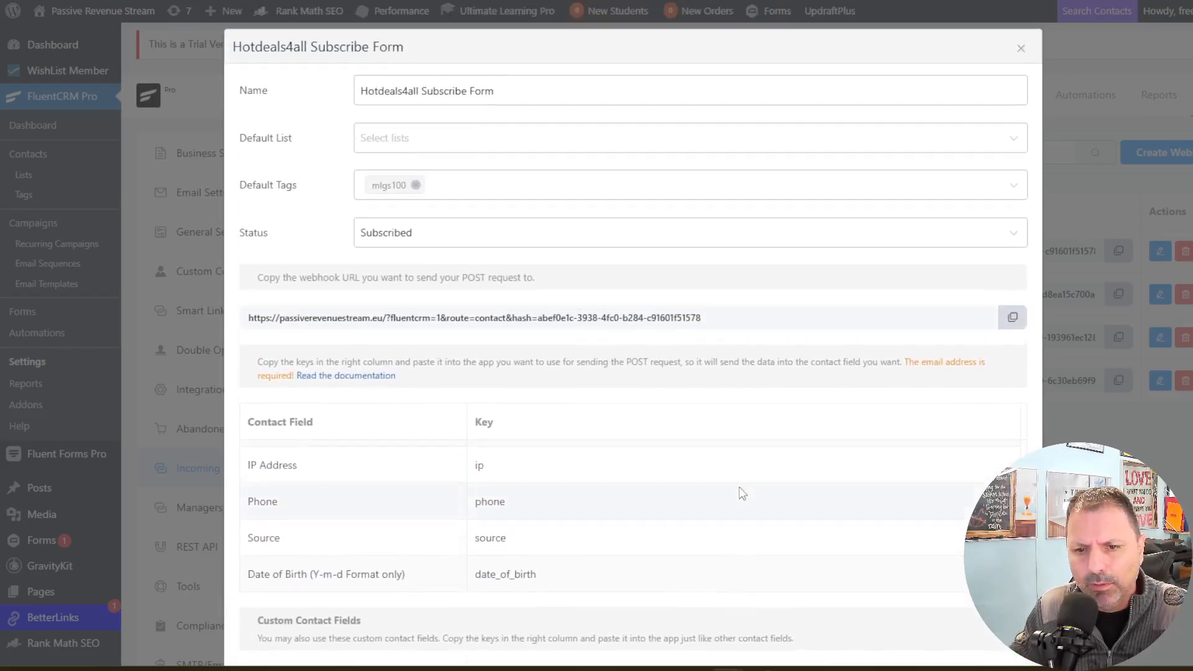
# Step: Copy the new webhook's URL and paste it as the Request URL of the webhook feed on the Hot Deal site
pyautogui.click(1011, 318)
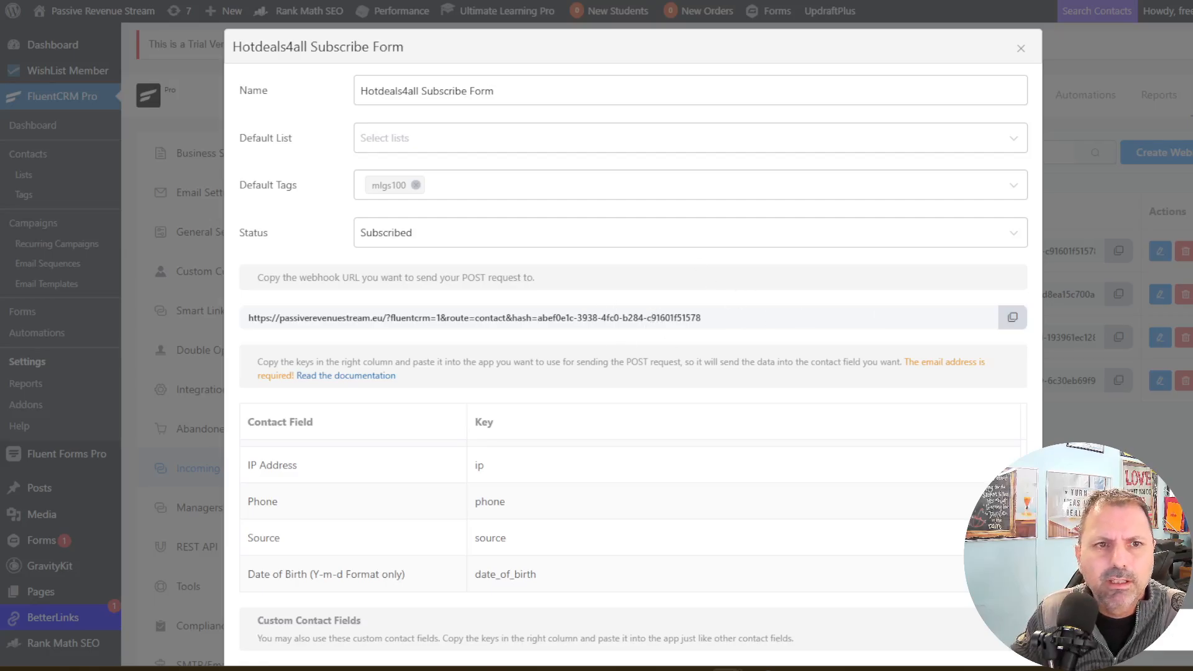
pyautogui.hotkey('ctrl', 'Tab')
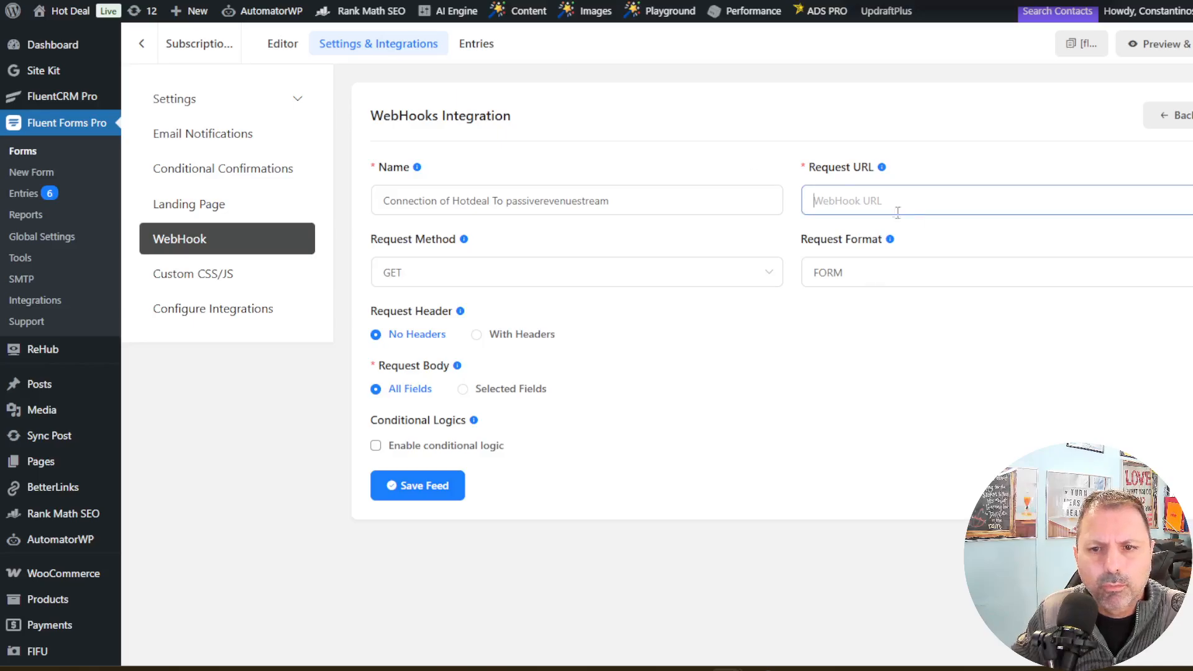
pyautogui.rightClick(876, 197)
pyautogui.click(967, 404)
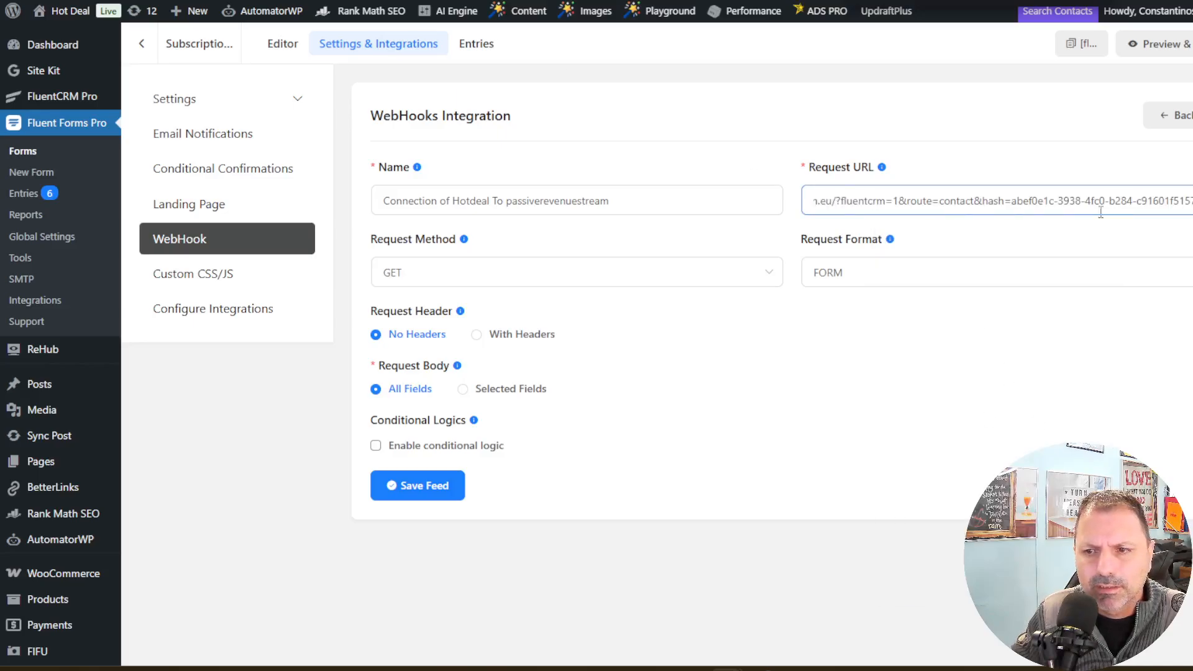
pyautogui.click(768, 572)
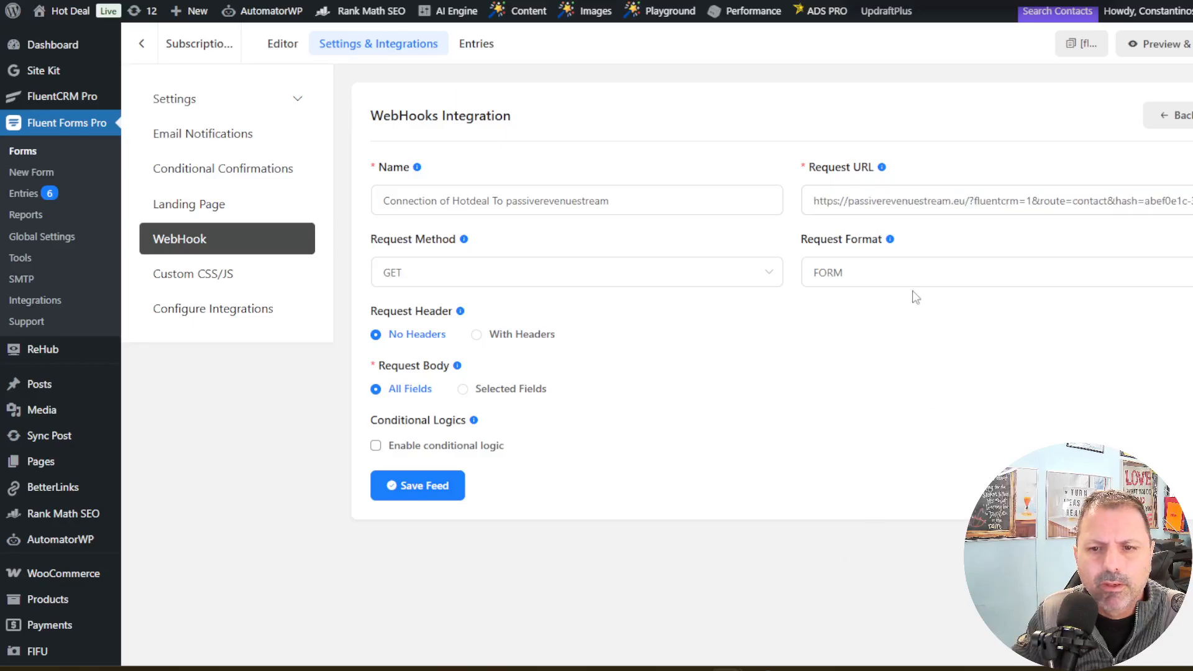
# Step: Check the Request Format options, save the webhook feed with FORM, and return to the form's webhook list
pyautogui.click(985, 284)
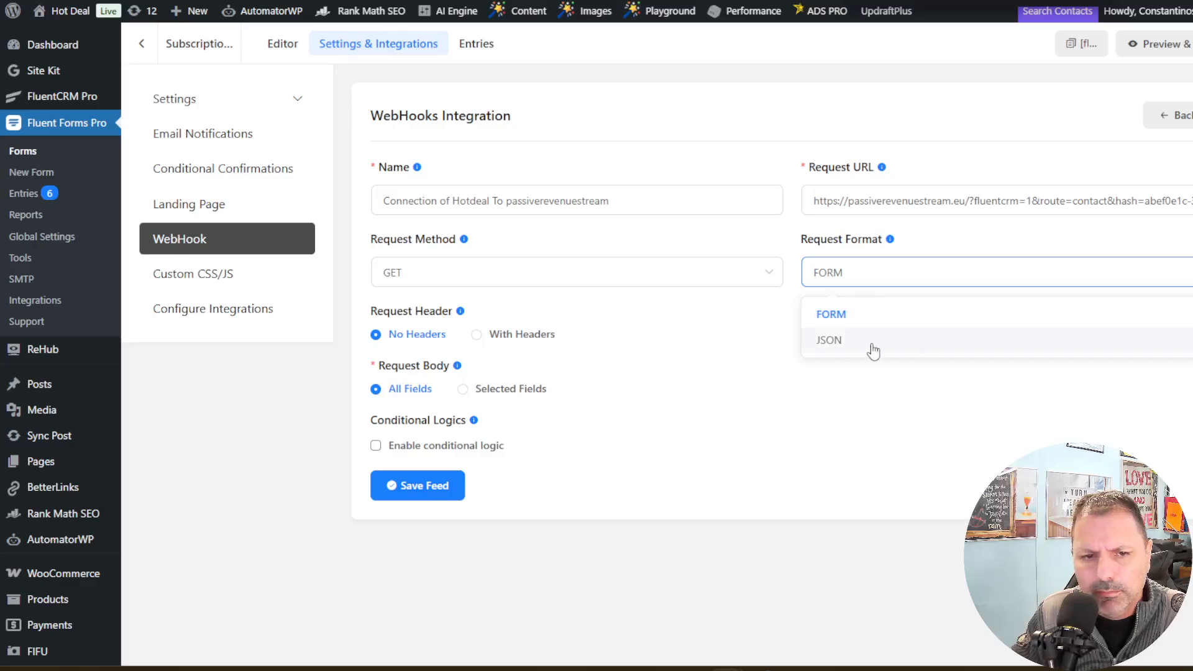
pyautogui.click(848, 569)
pyautogui.click(415, 485)
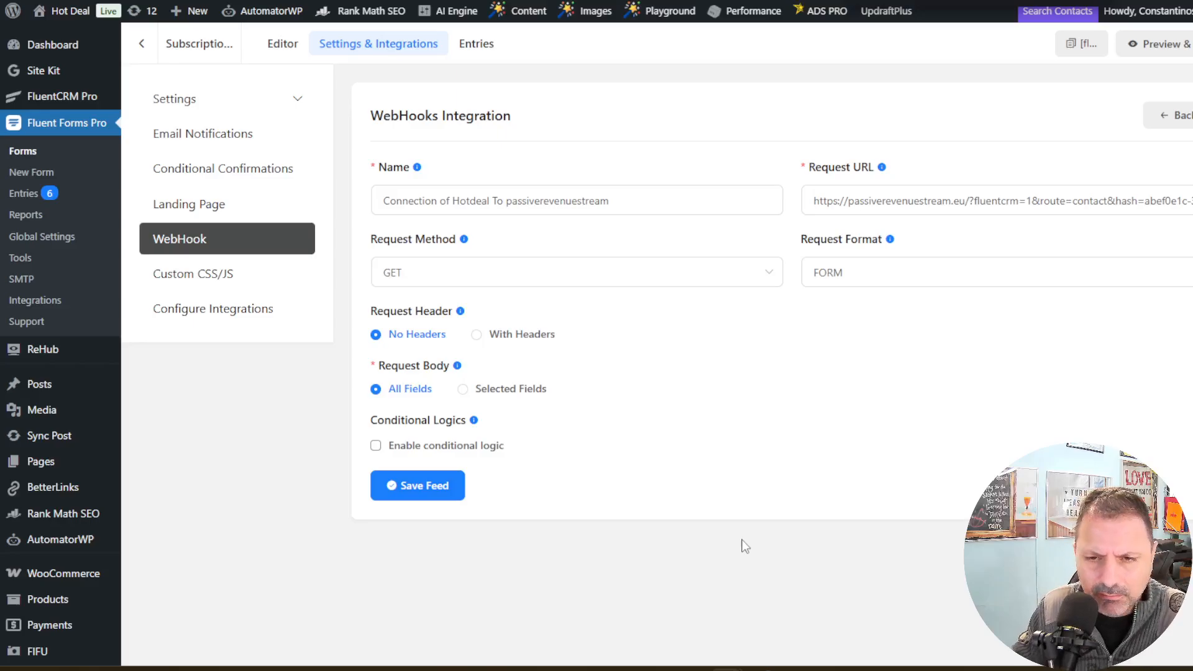
pyautogui.click(1171, 116)
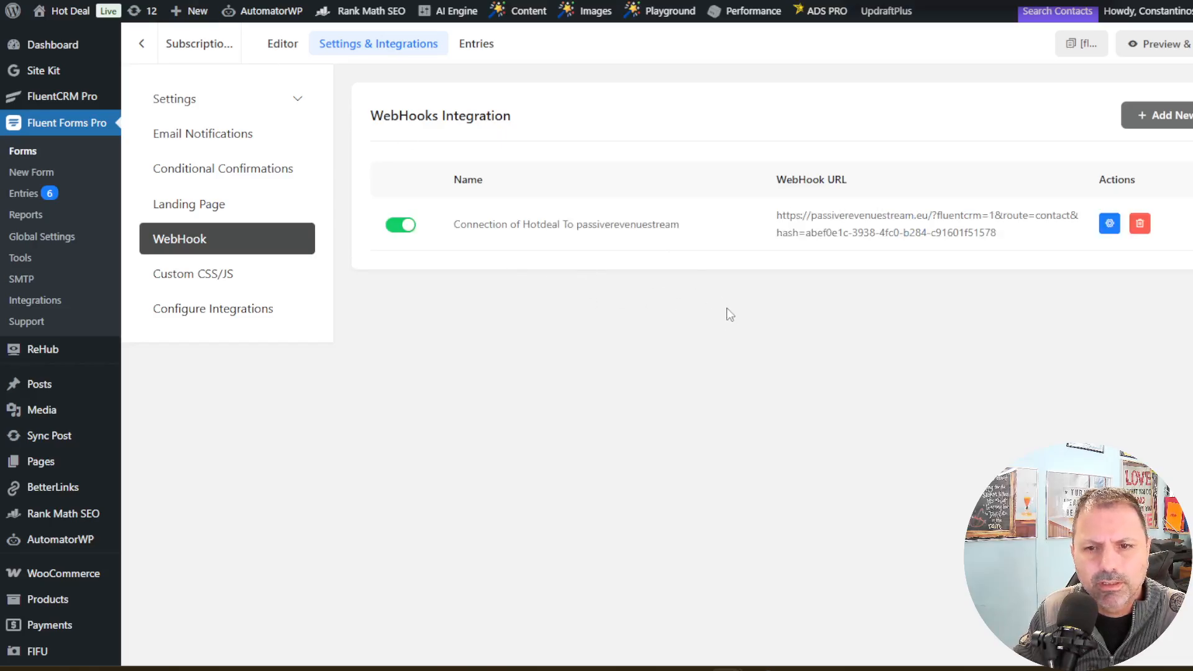
# Step: Submit a made-up test e-mail address through the Subscription Form's preview page
pyautogui.press('F5')
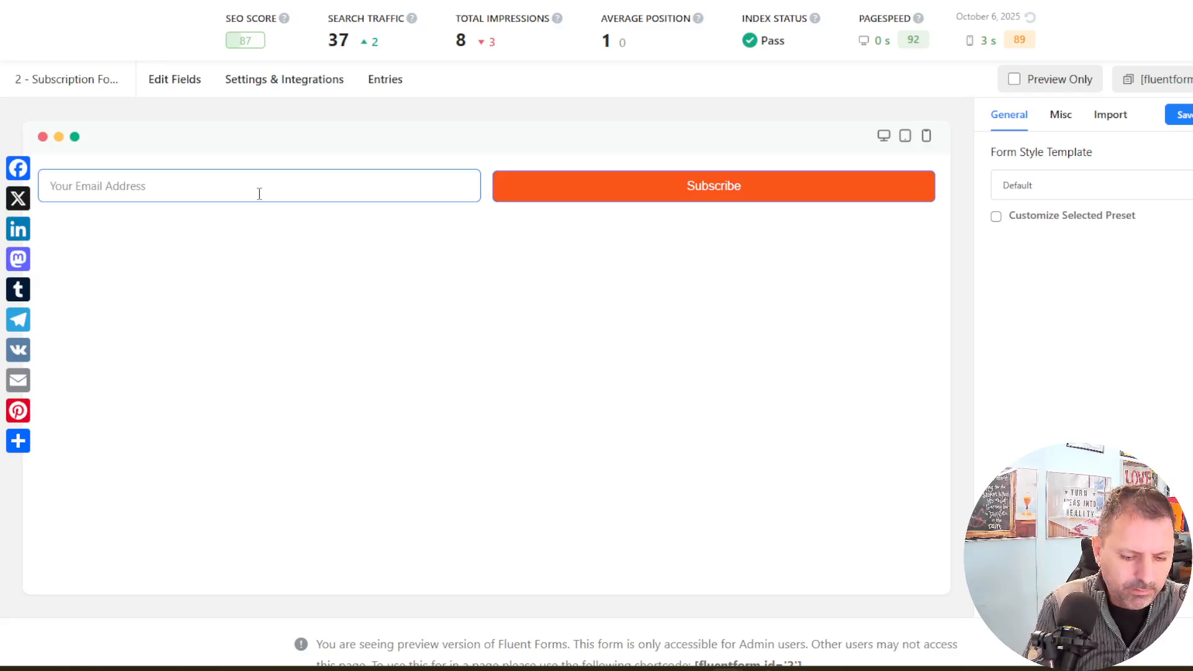
pyautogui.write('test1@')
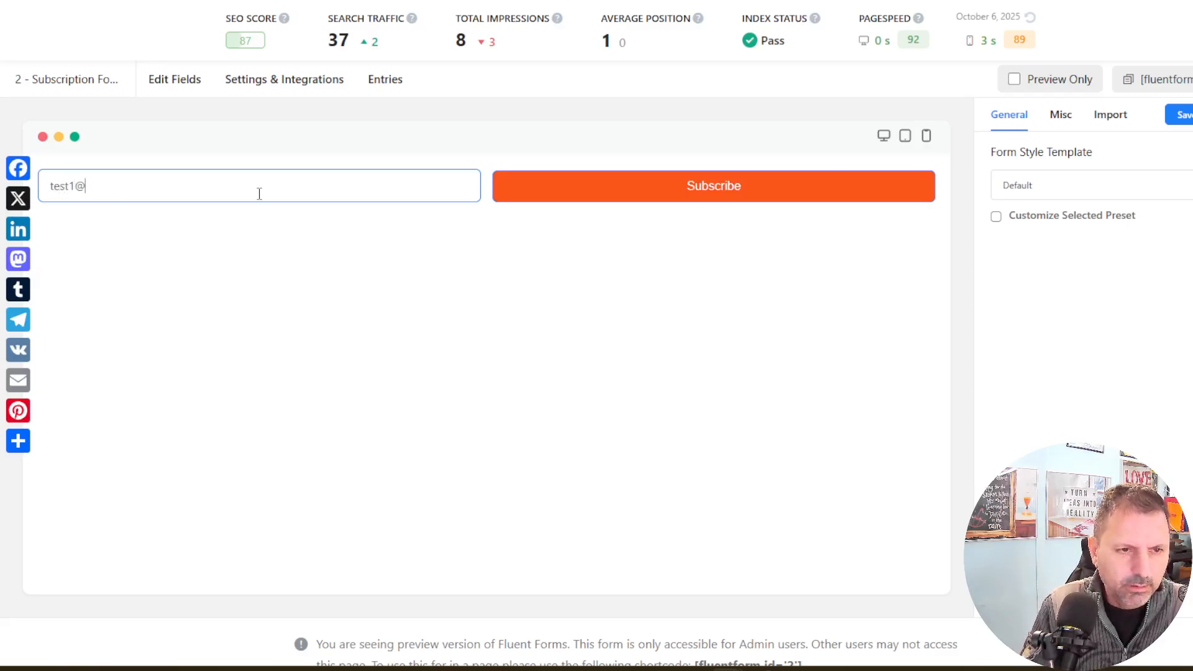
pyautogui.write('test')
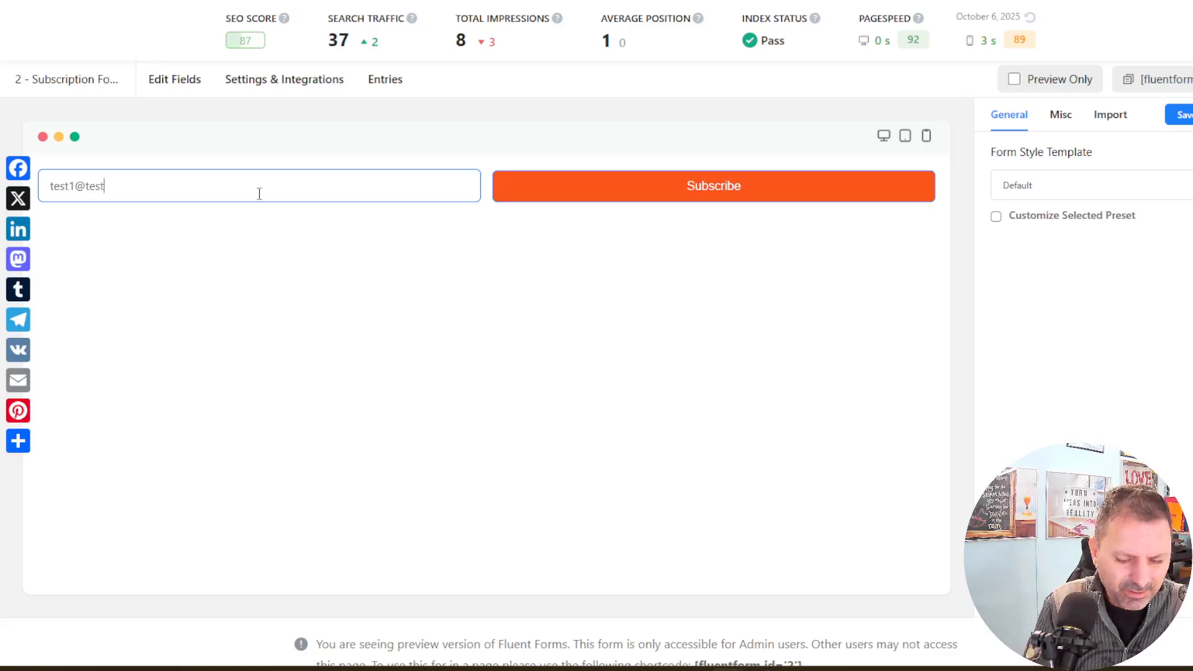
pyautogui.write('gdhgdh')
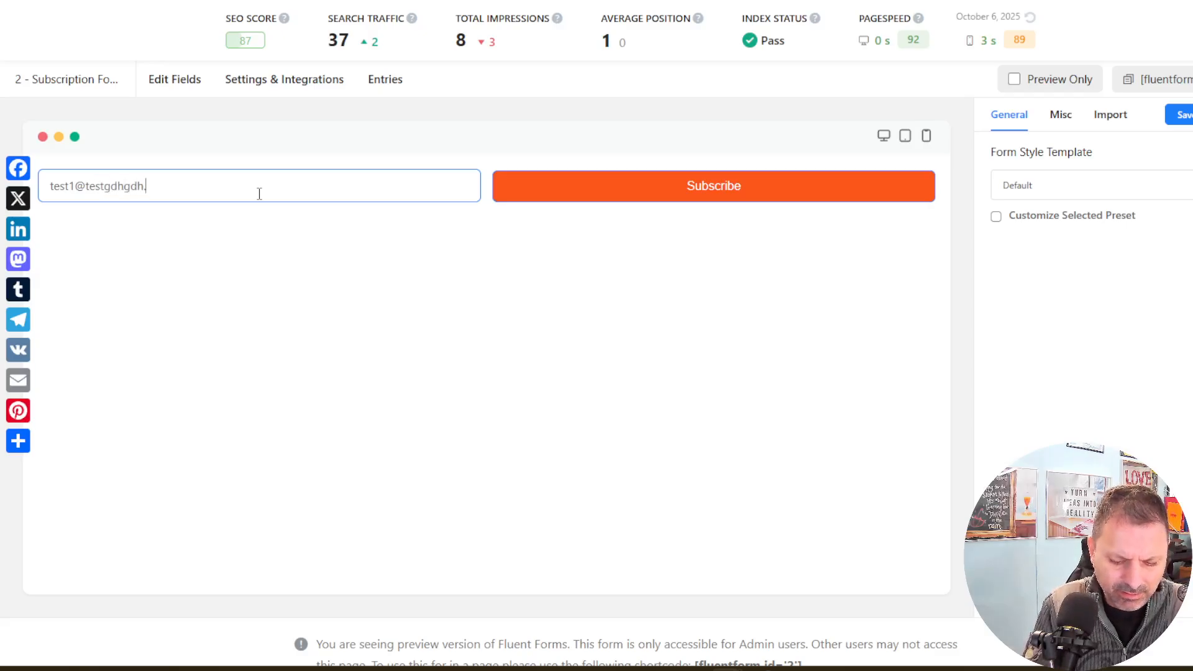
pyautogui.write('.com')
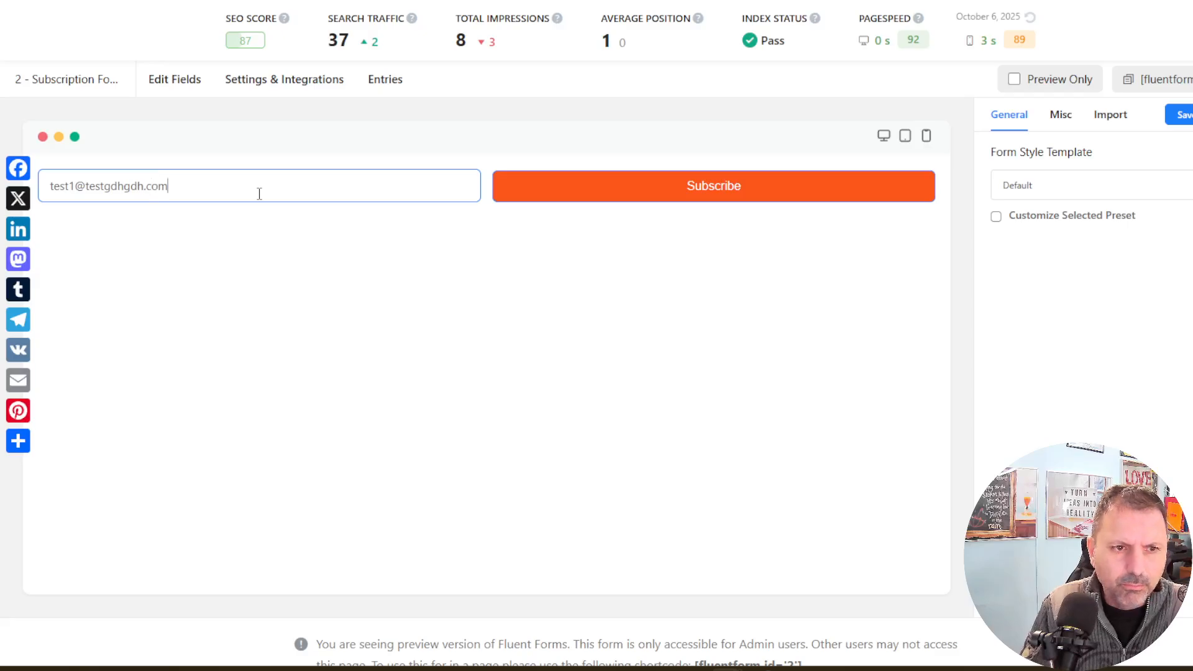
pyautogui.click(660, 192)
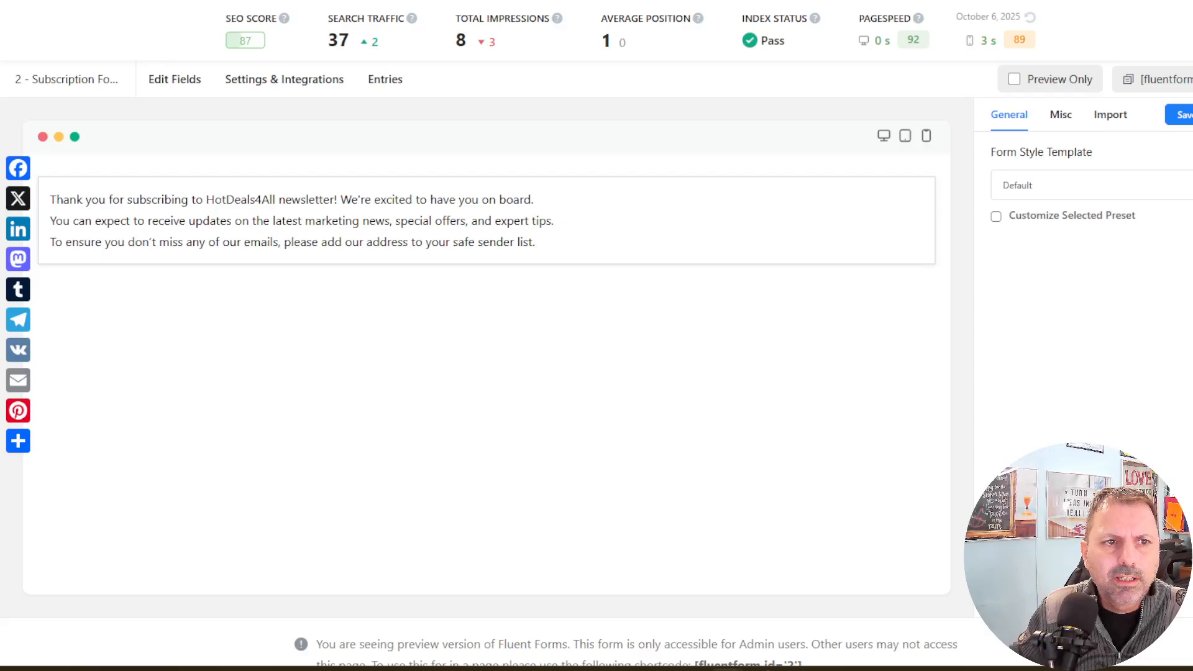
# Step: Switch to the Passive Revenue Stream site and search its FluentCRM contacts for "test1"
pyautogui.click(372, 1)
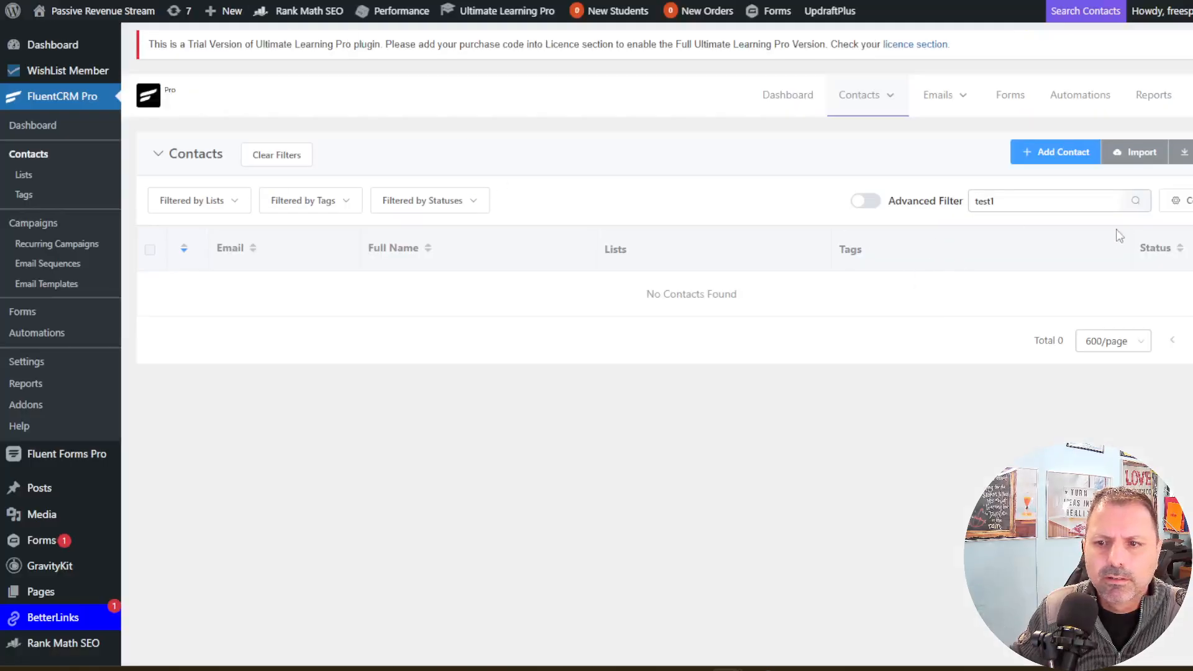
pyautogui.click(1135, 200)
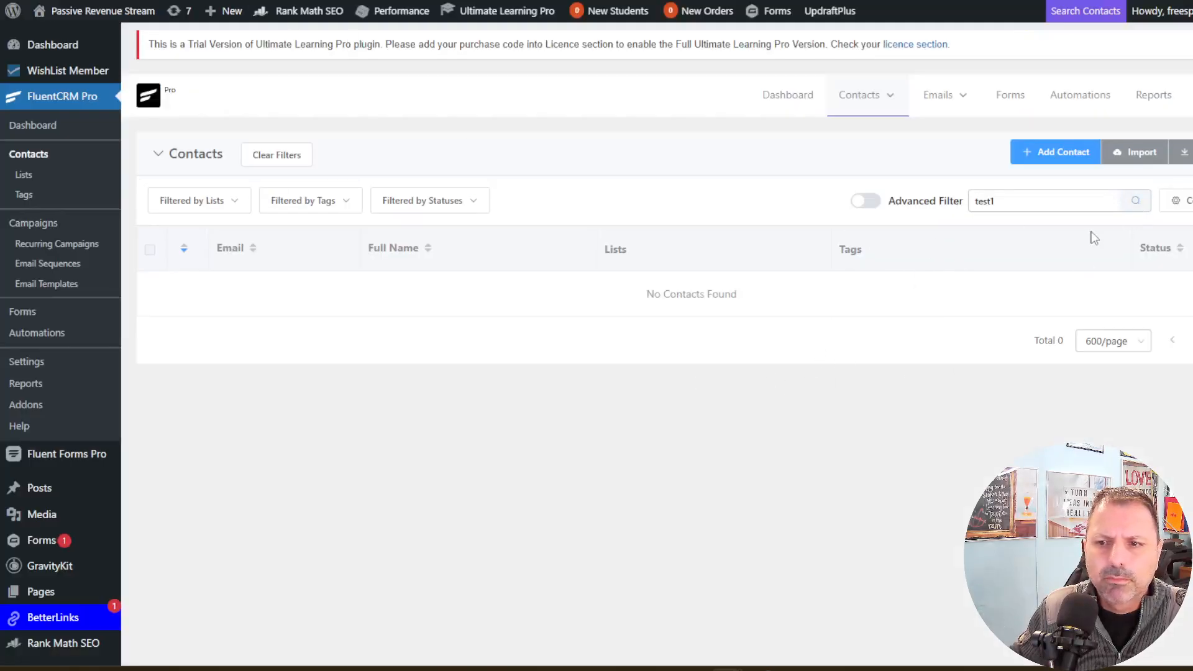
pyautogui.click(1134, 202)
pyautogui.click(1044, 197)
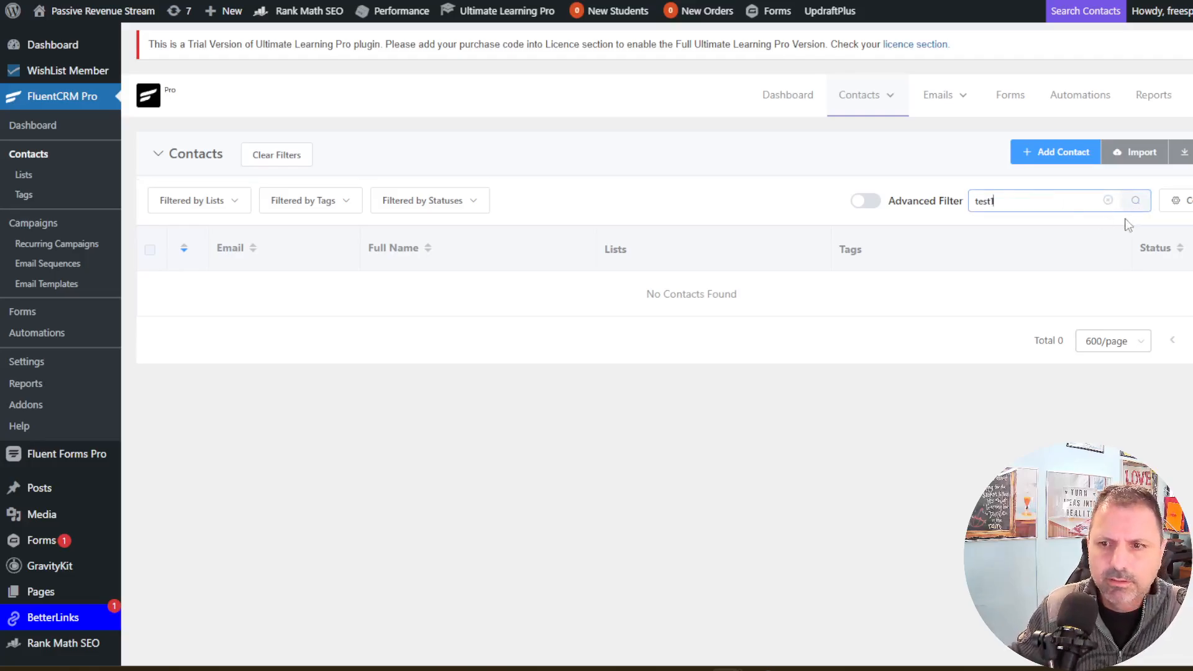
pyautogui.click(1136, 201)
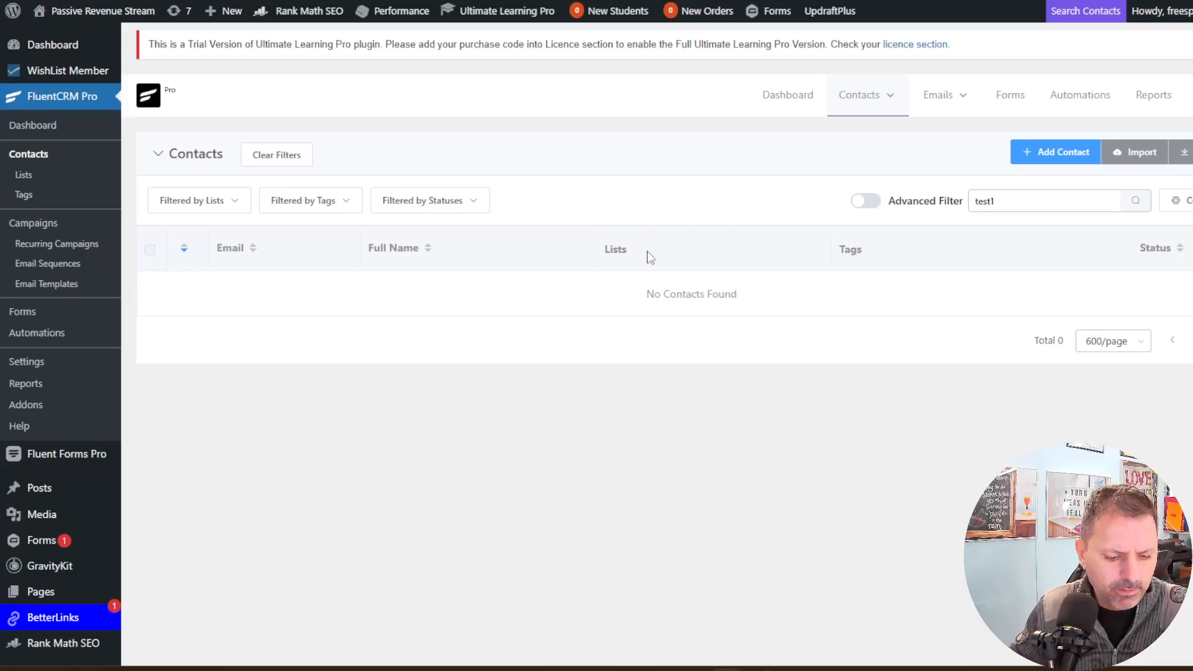
pyautogui.click(1135, 200)
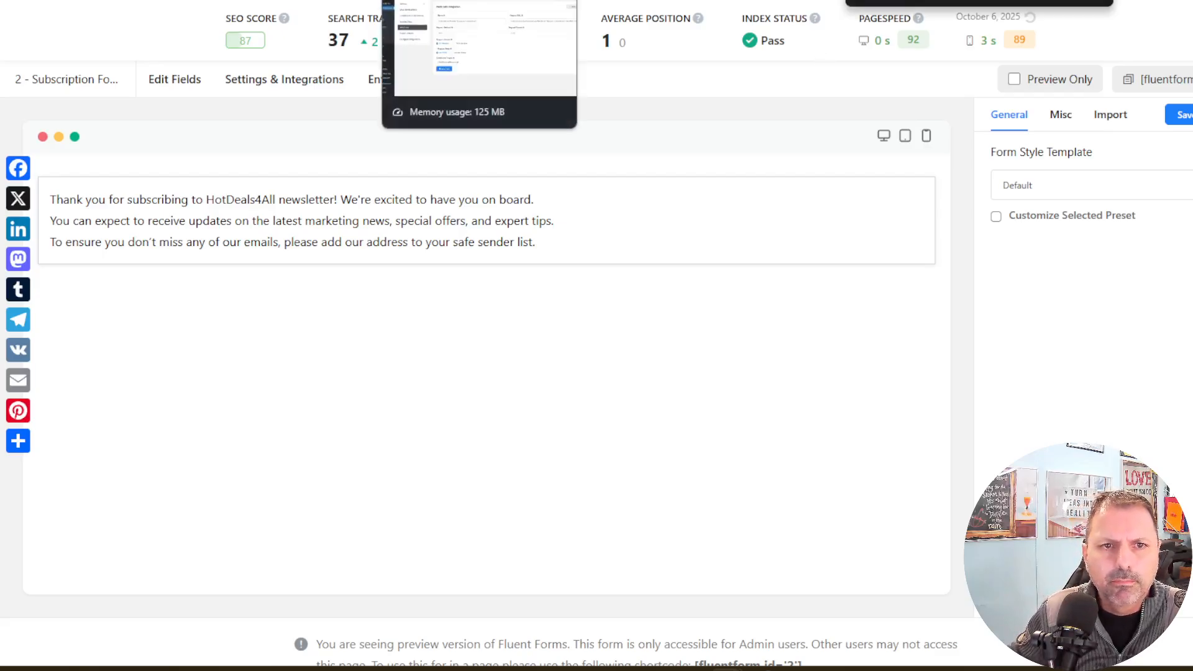
# Step: Return to the Hot Deal site's webhook feed, choose POST as the Request Method, and save the feed
pyautogui.click(438, 1)
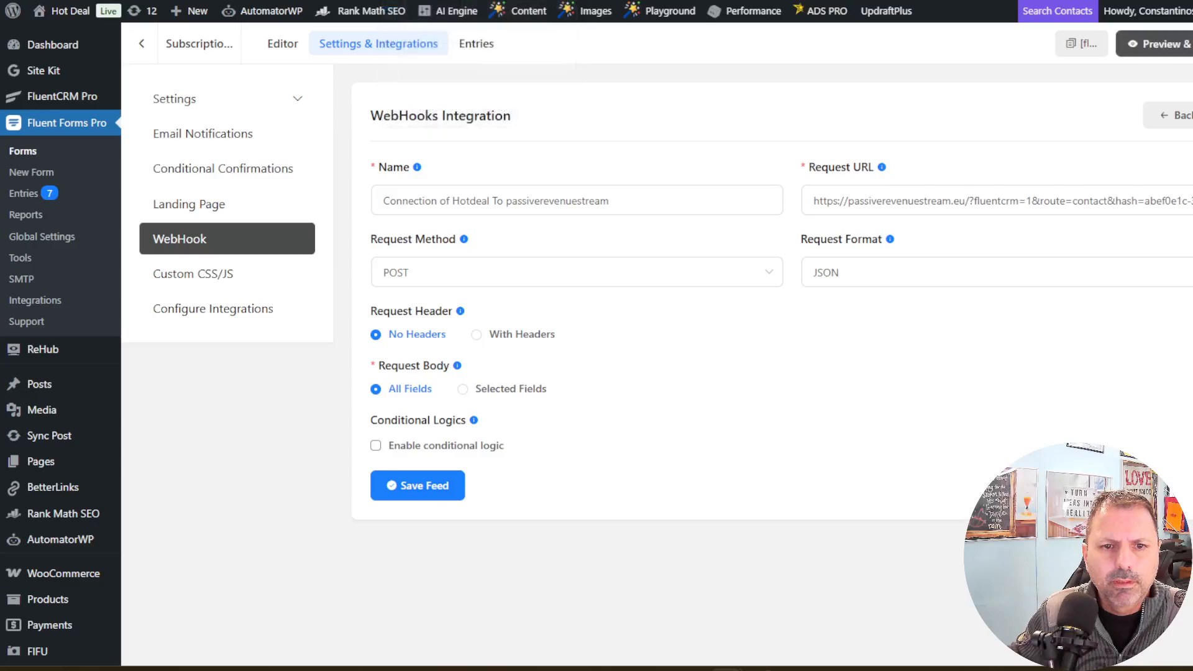
pyautogui.click(715, 281)
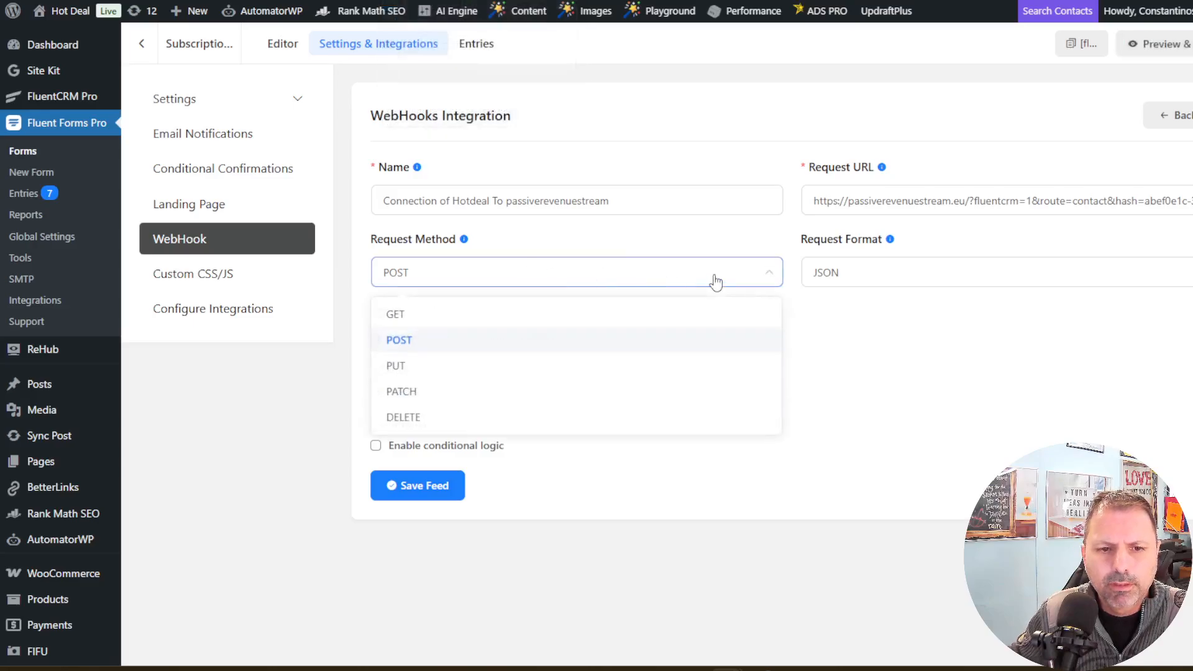
pyautogui.click(421, 341)
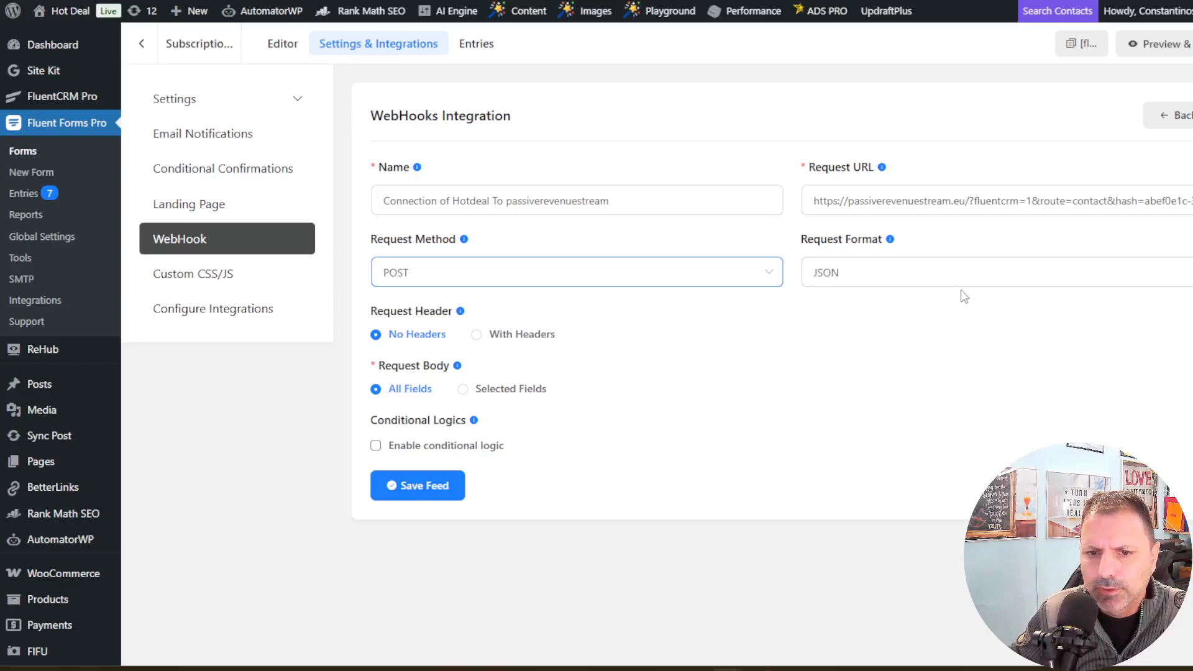
pyautogui.click(429, 495)
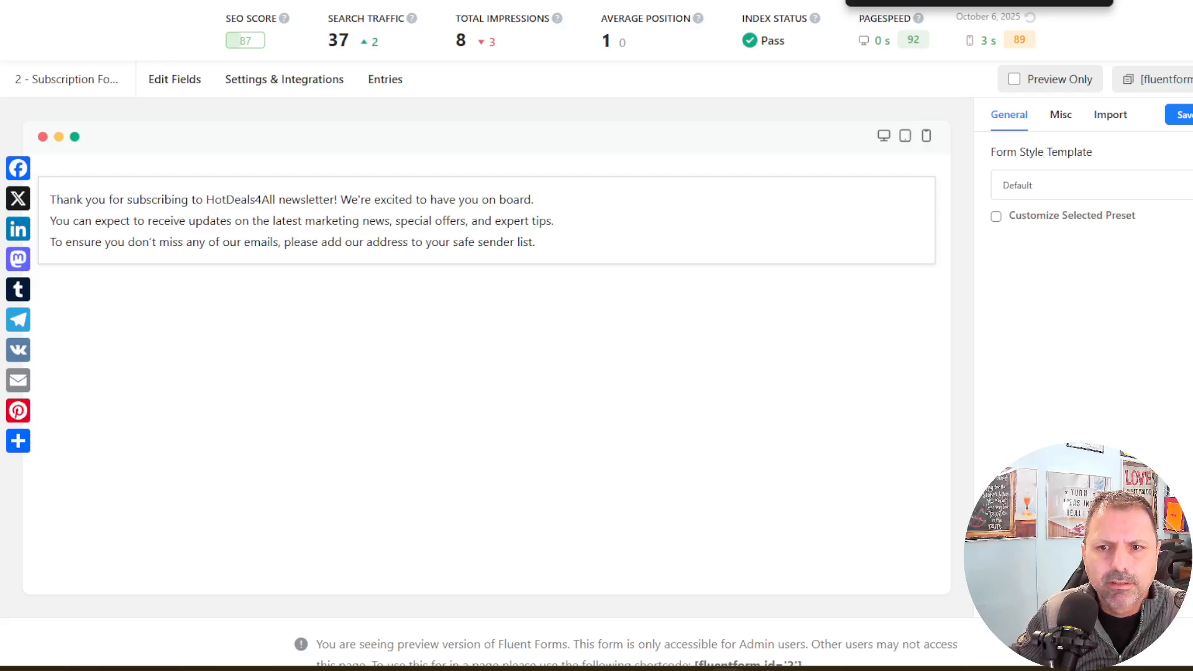
# Step: Reload the Subscription Form's preview page and subscribe with another made-up test e-mail address
pyautogui.rightClick(614, 0)
pyautogui.click(664, 37)
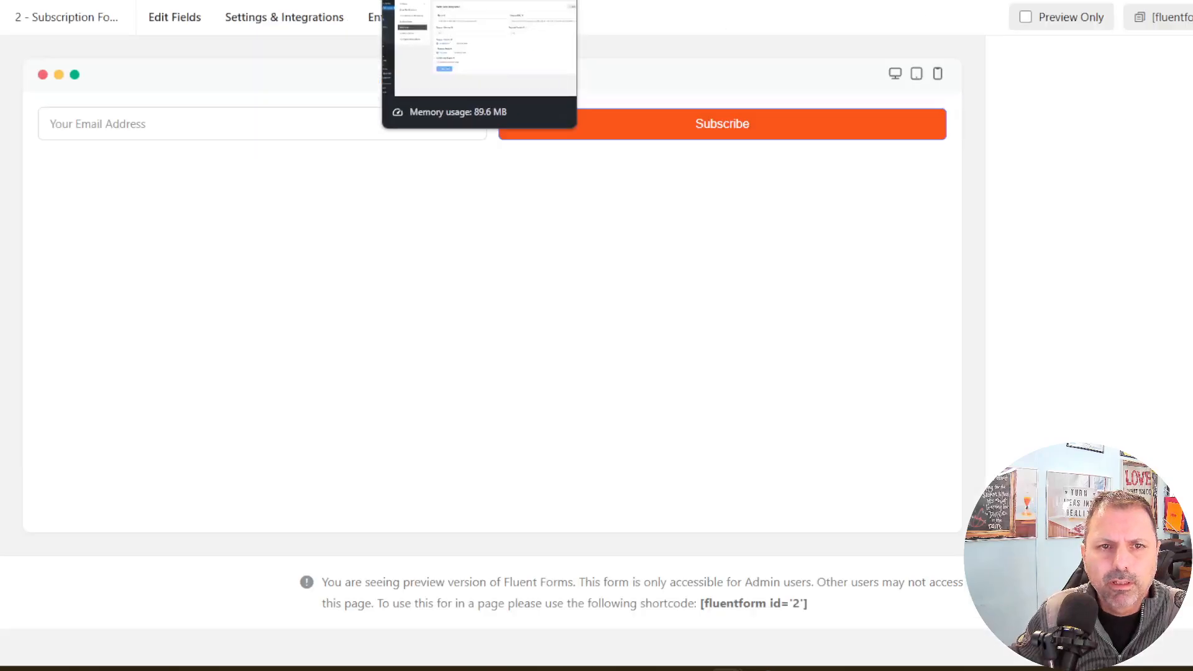
pyautogui.click(226, 125)
pyautogui.write('test3@')
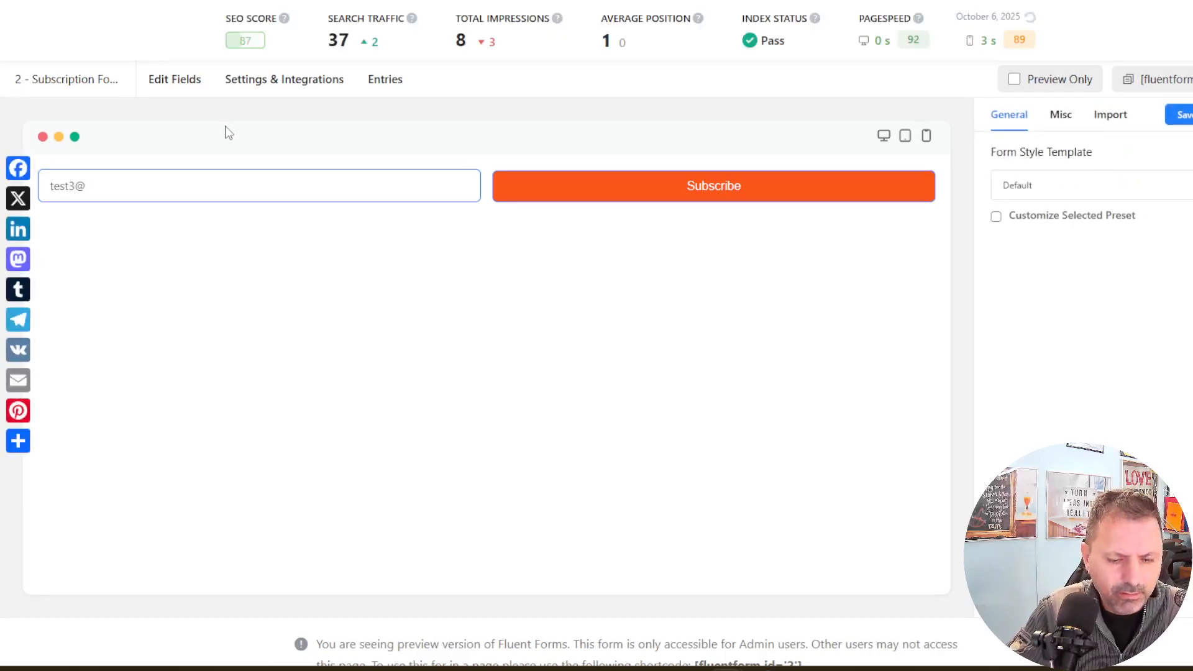
pyautogui.write('test')
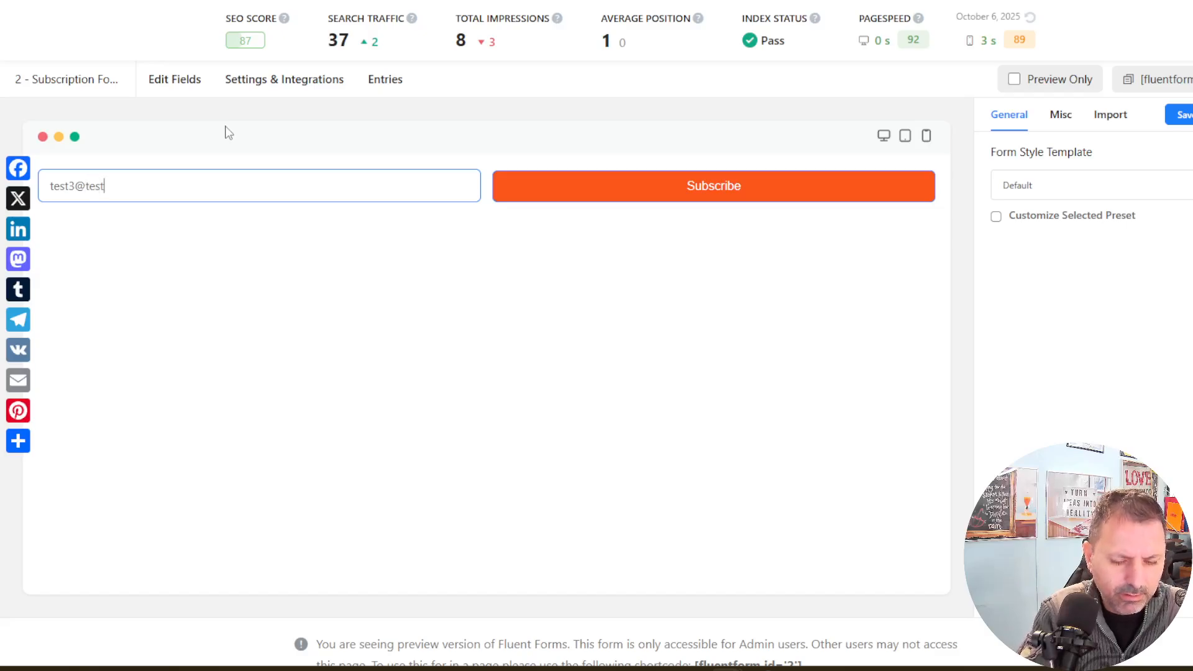
pyautogui.write('myw')
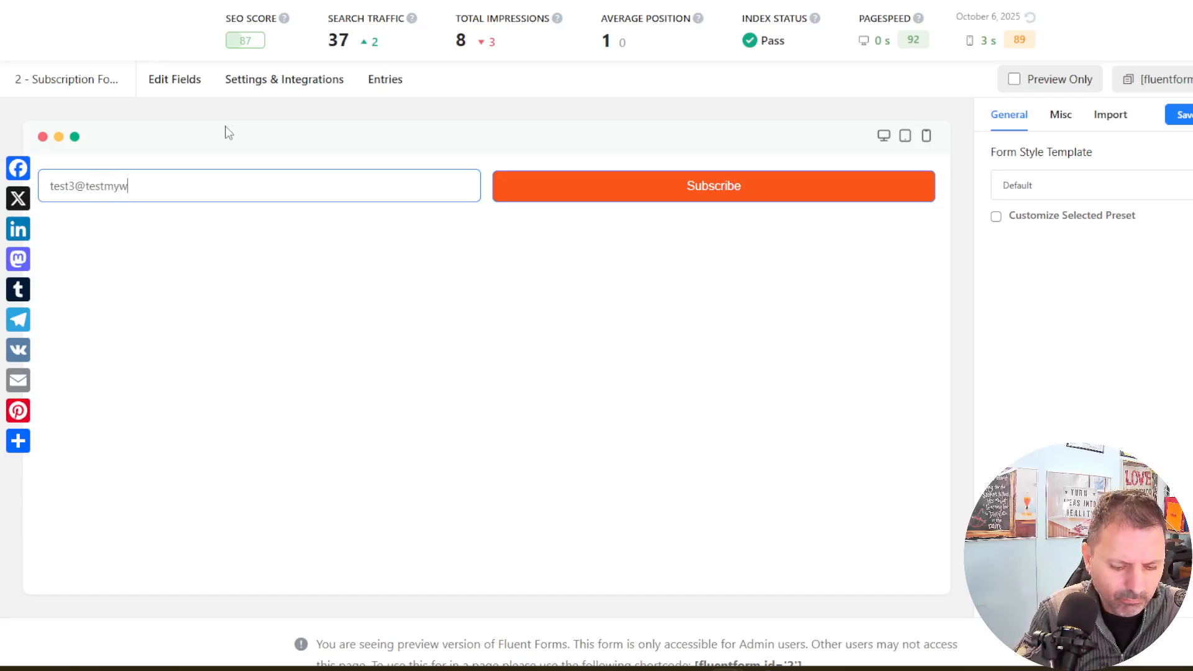
pyautogui.write('ebhoo')
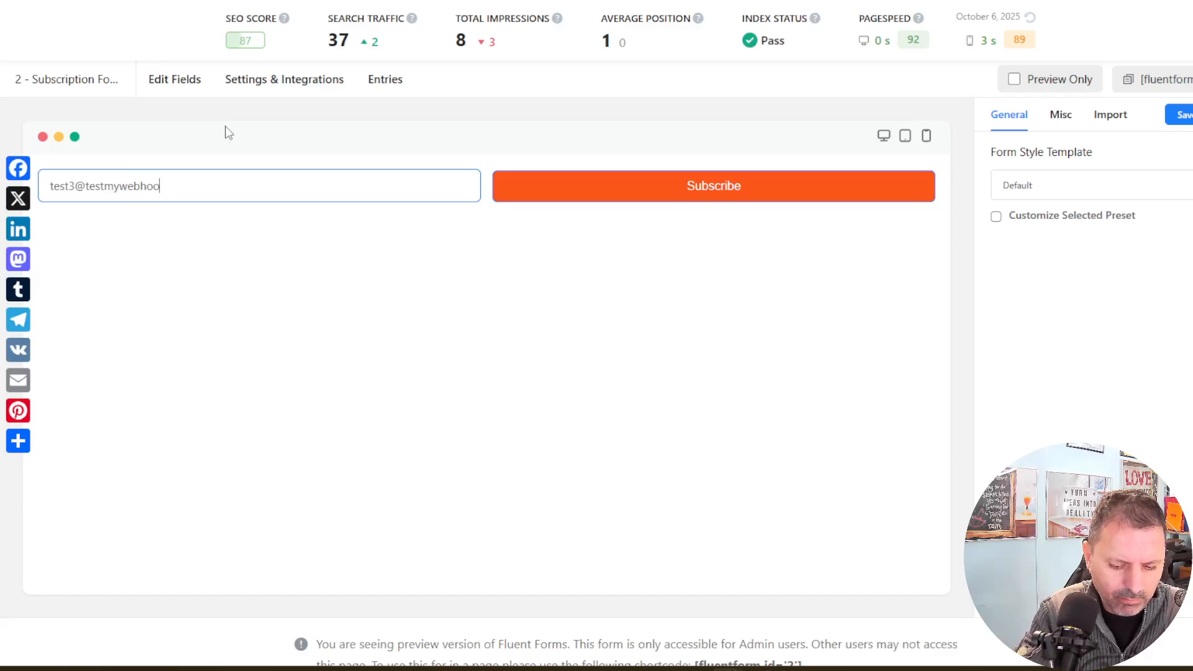
pyautogui.write('k.com')
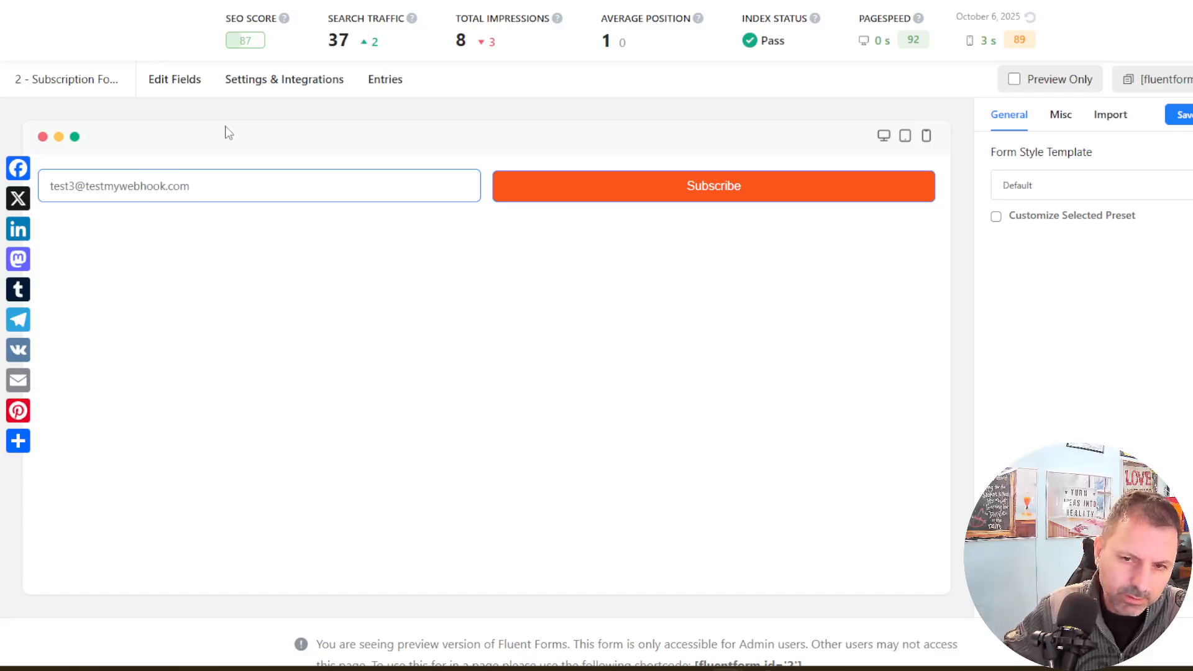
pyautogui.click(673, 199)
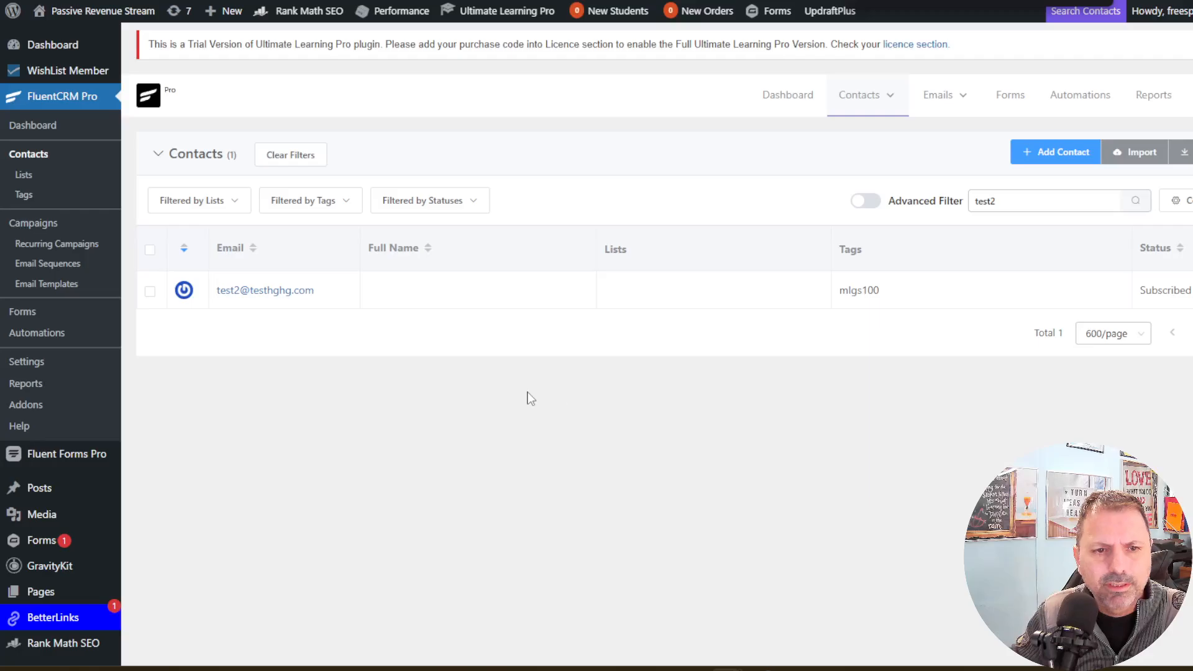
# Step: Search the FluentCRM contacts on the Passive Revenue Stream site for "test3"
pyautogui.click(1011, 197)
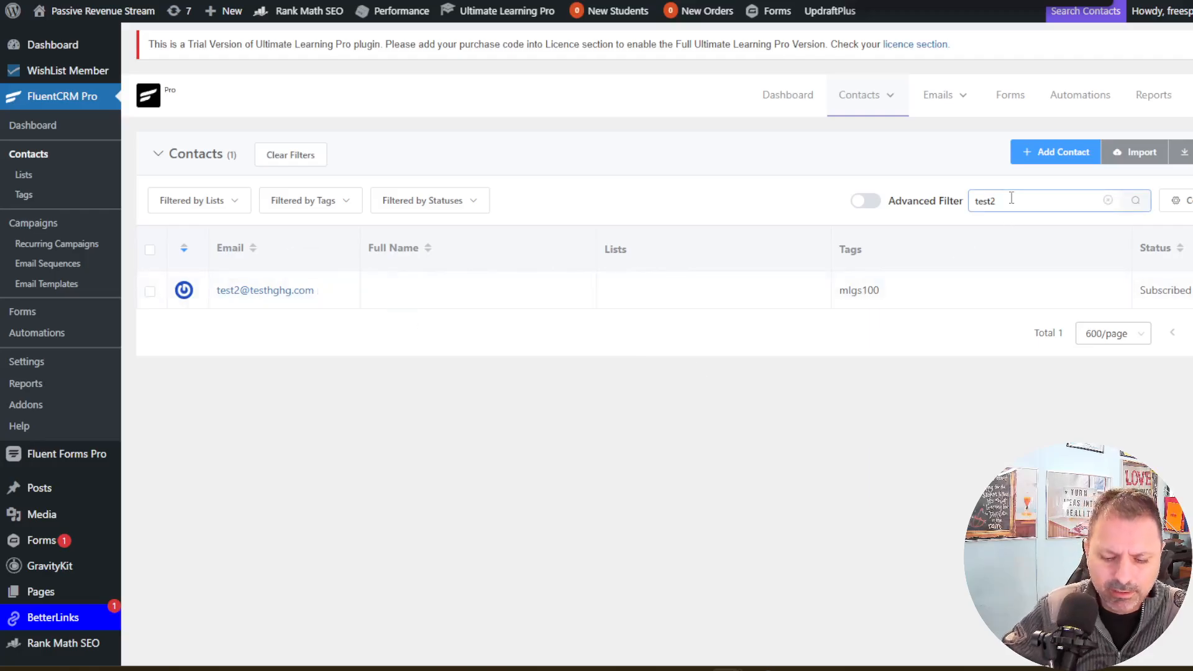
pyautogui.press('BackSpace')
pyautogui.write('3')
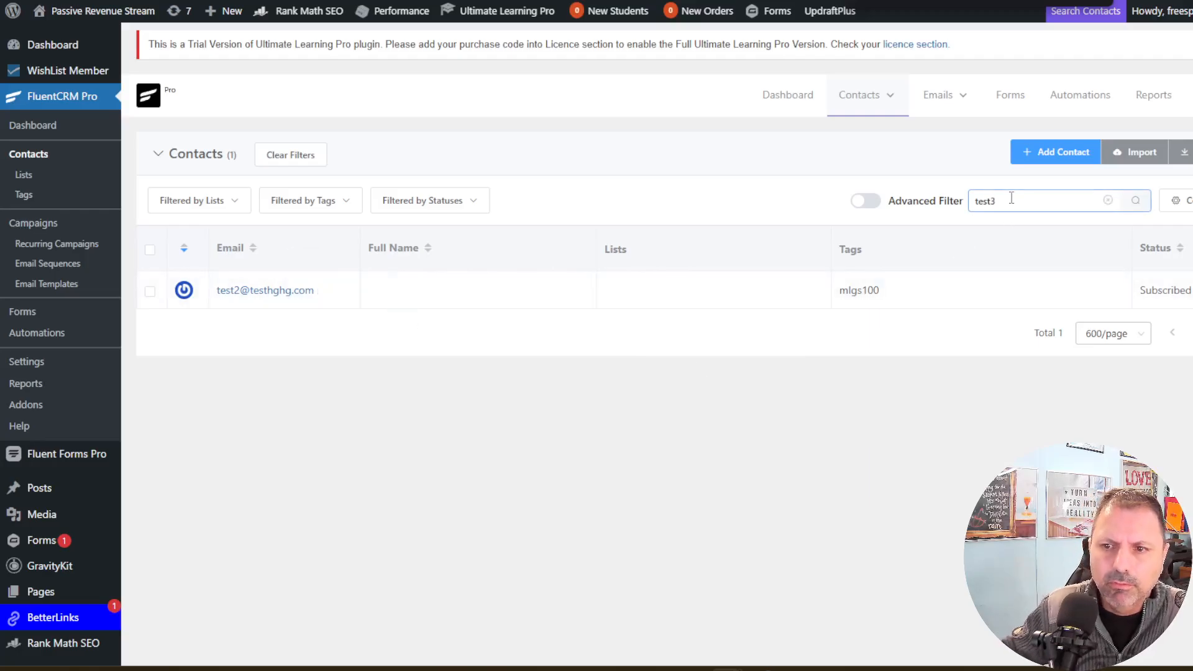
pyautogui.click(1135, 200)
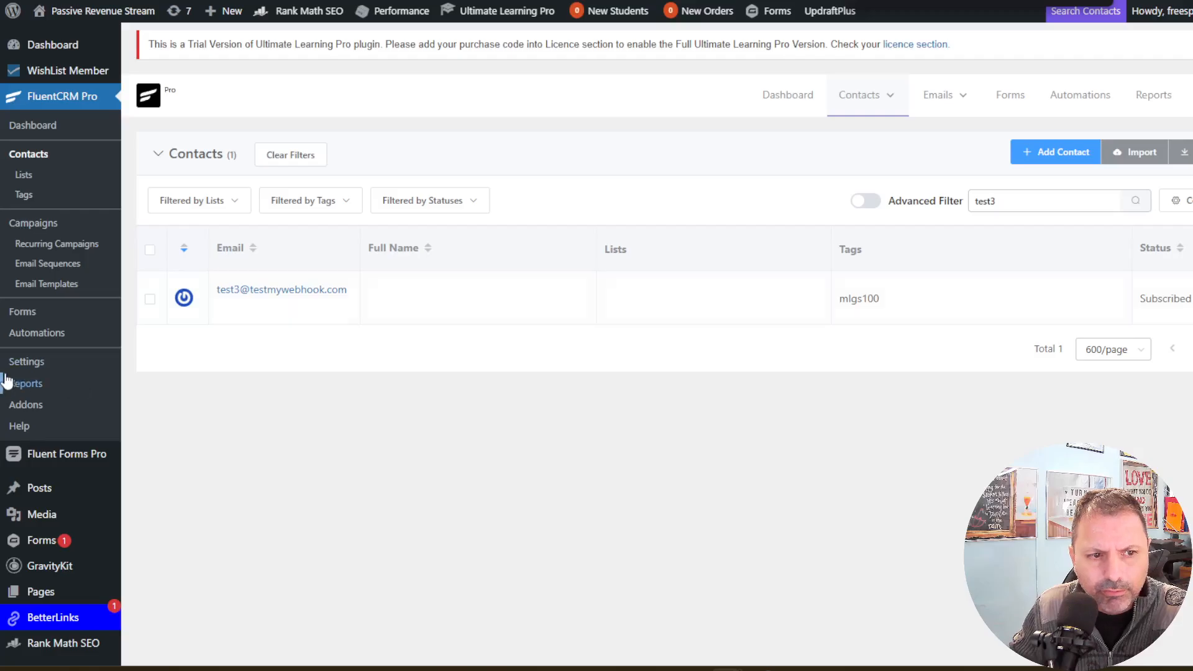
# Step: Open the Hotdeals4all Subscribe Form webhook in FluentCRM's incoming webhook settings and examine its default tags, status, URL and contact field keys
pyautogui.click(25, 369)
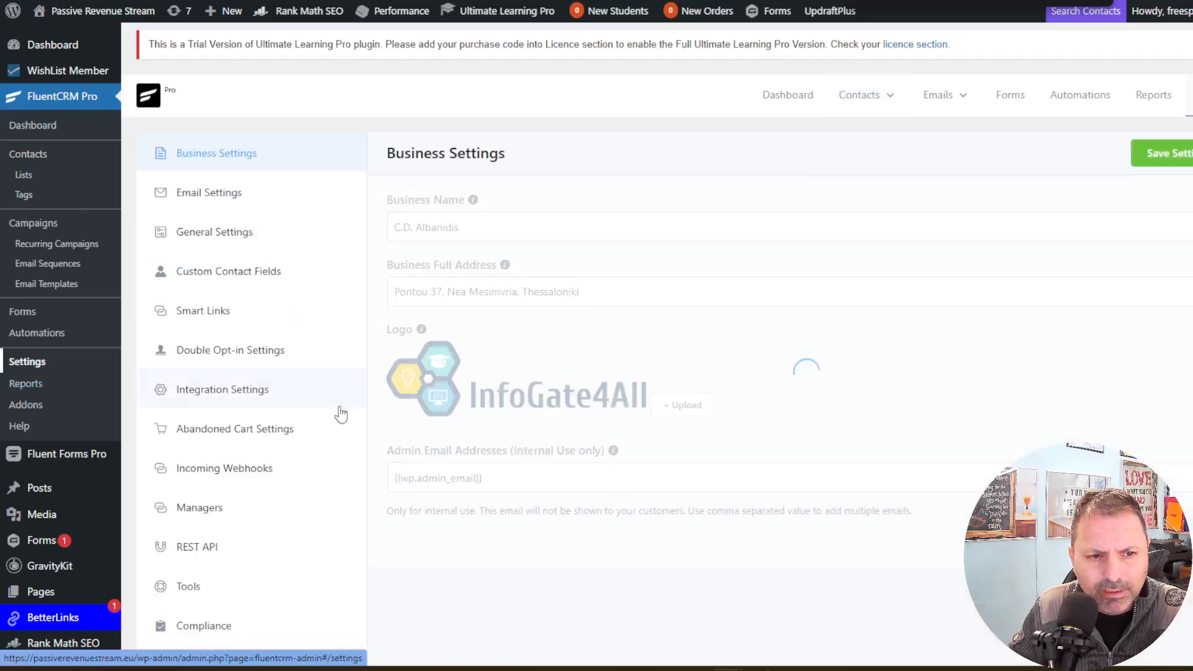
pyautogui.scroll(-5, 339, 413)
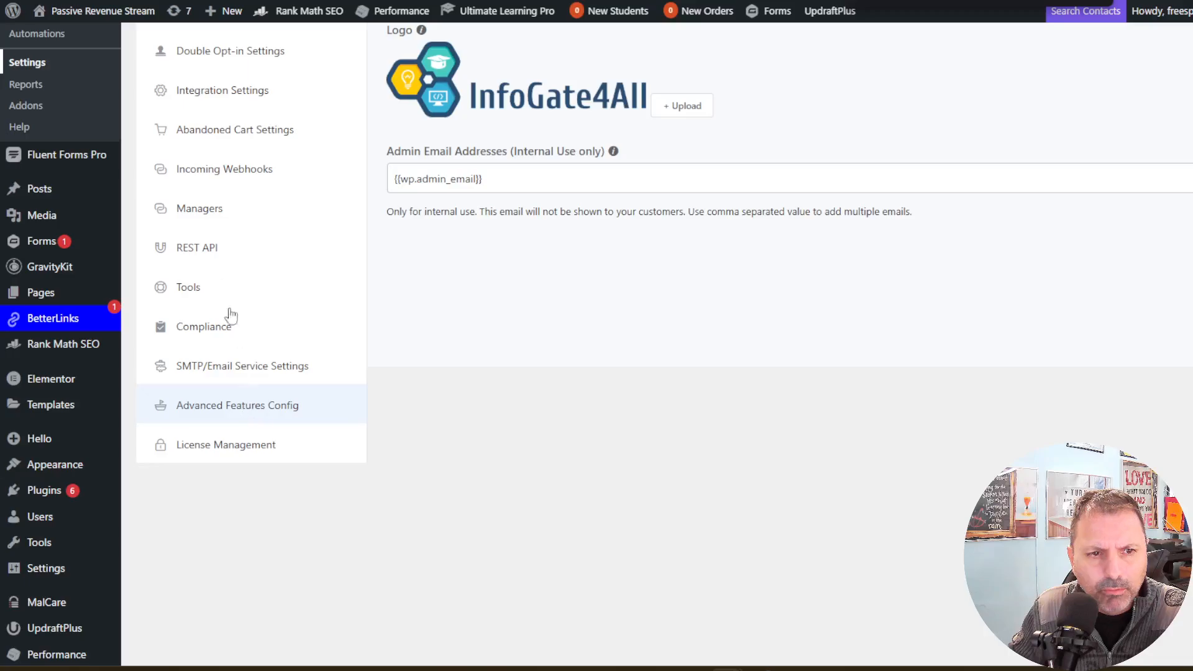
pyautogui.click(222, 173)
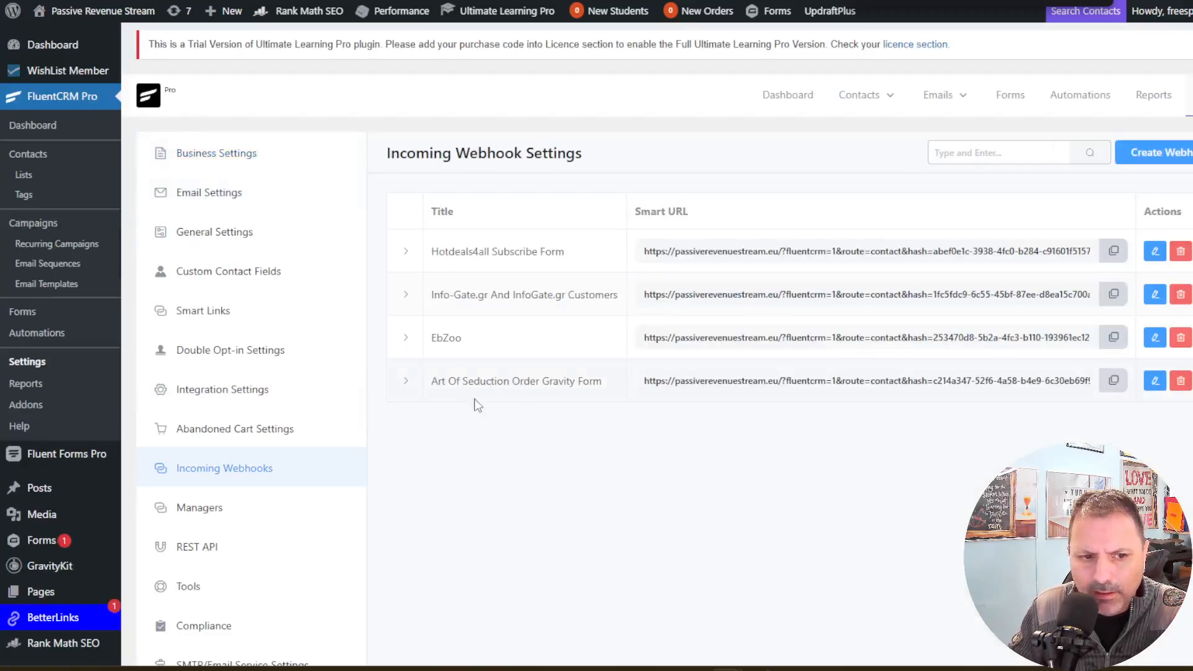
pyautogui.click(1154, 251)
pyautogui.scroll(-10, 808, 478)
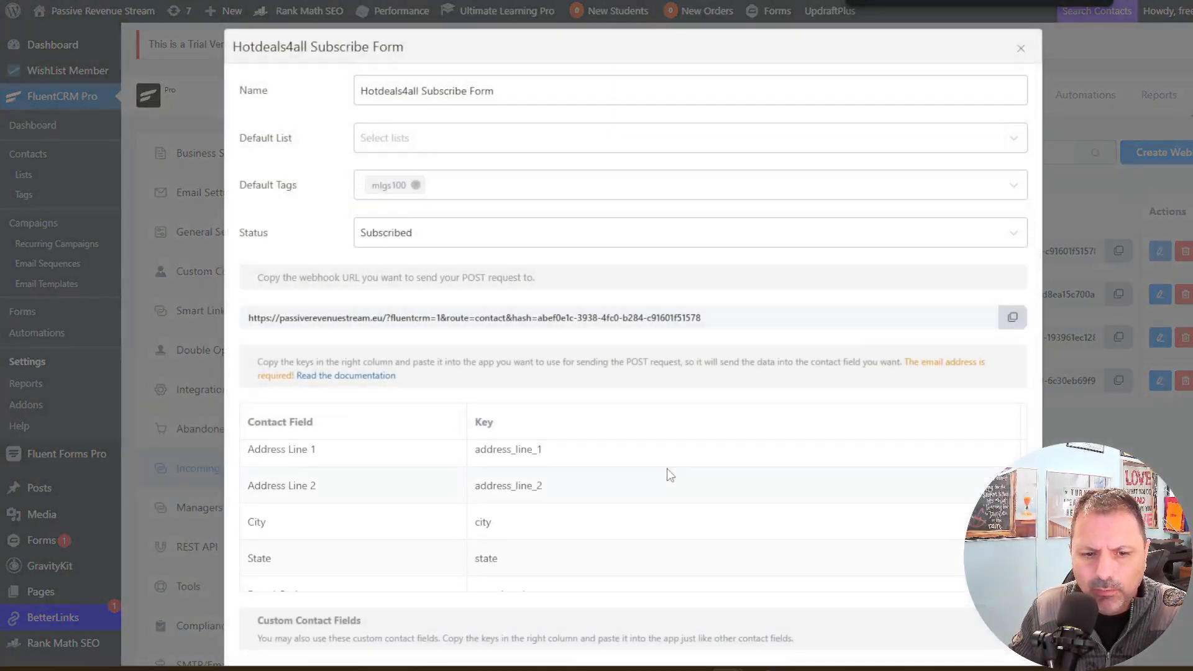
pyautogui.scroll(5, 562, 371)
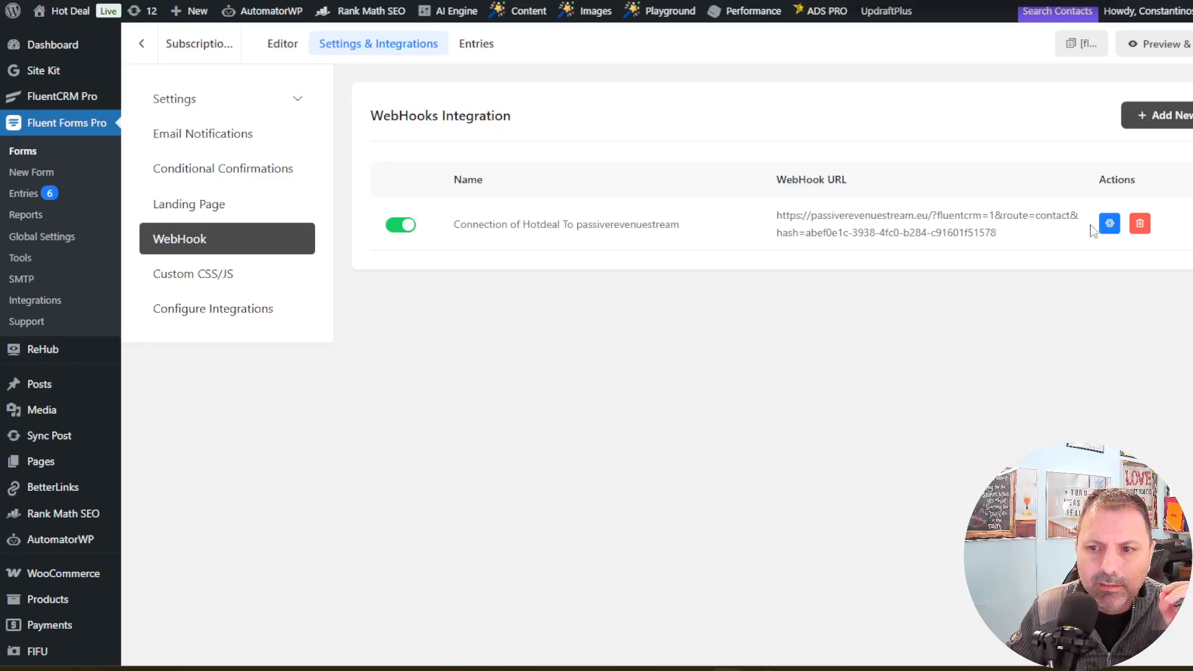
# Step: On the Hot Deal site, reload the webhook page and reopen its feed for review; close the webhook details on the Passive Revenue Stream site
pyautogui.click(1109, 223)
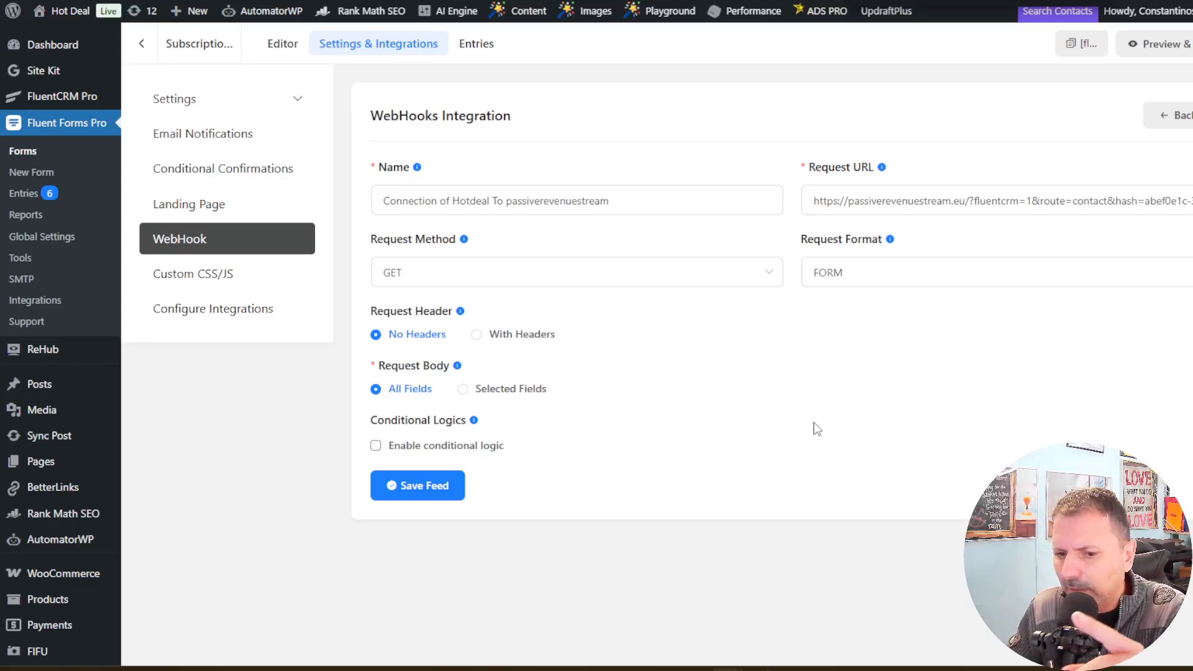
pyautogui.click(1012, 203)
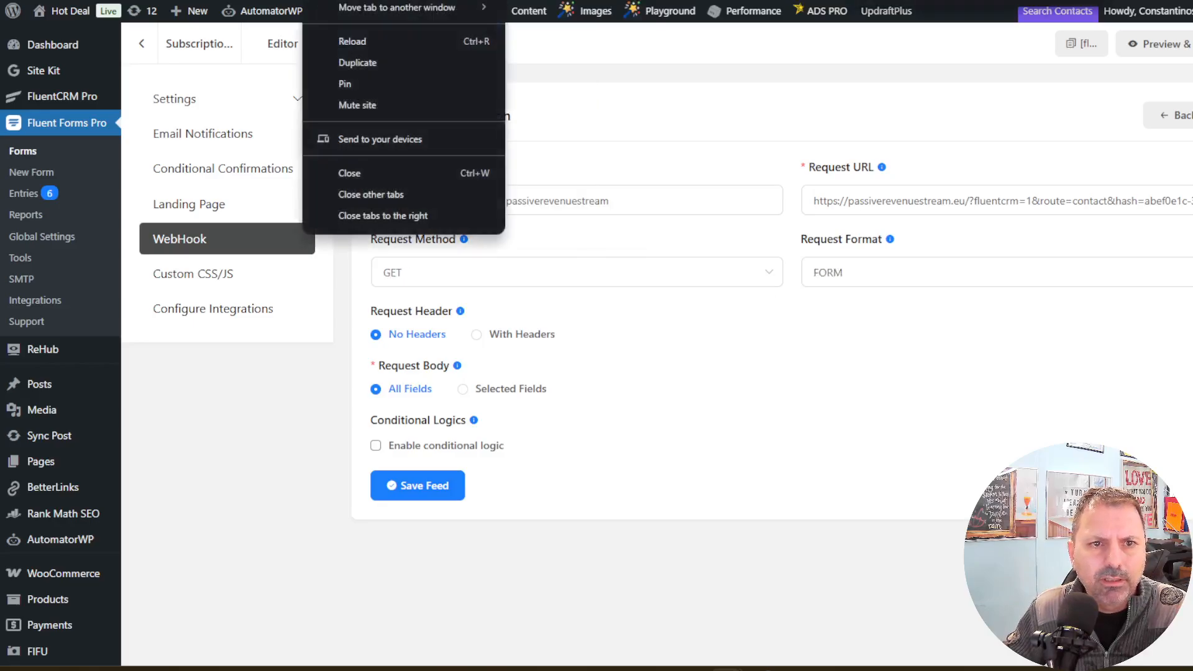
pyautogui.click(353, 42)
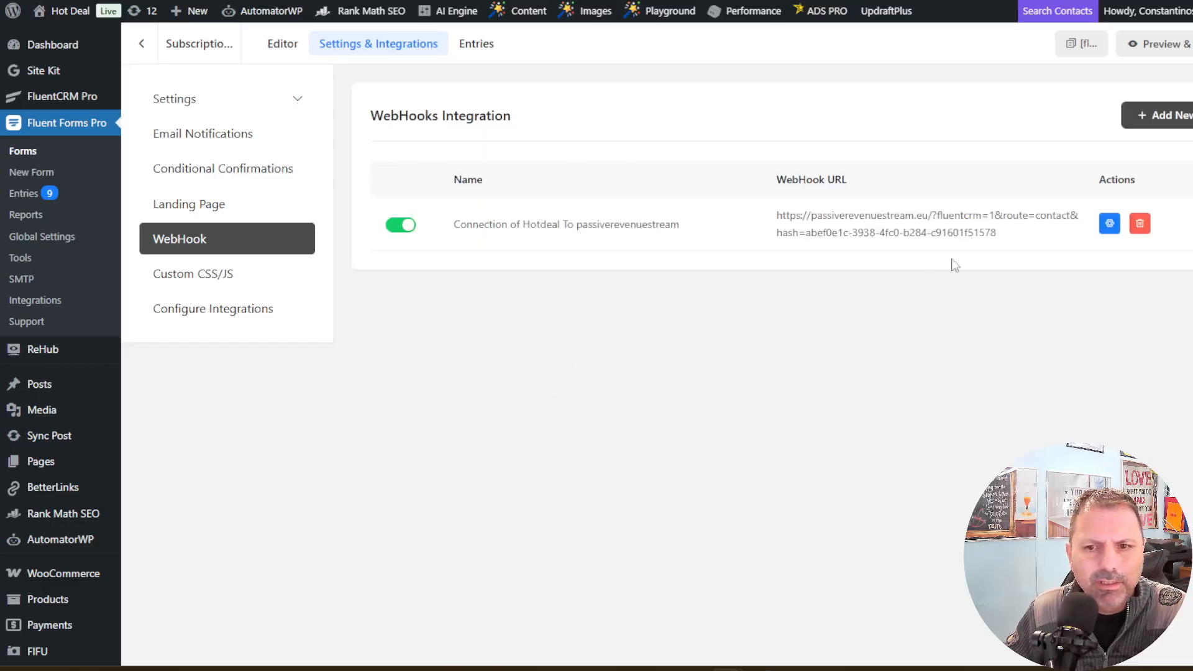
pyautogui.click(1108, 222)
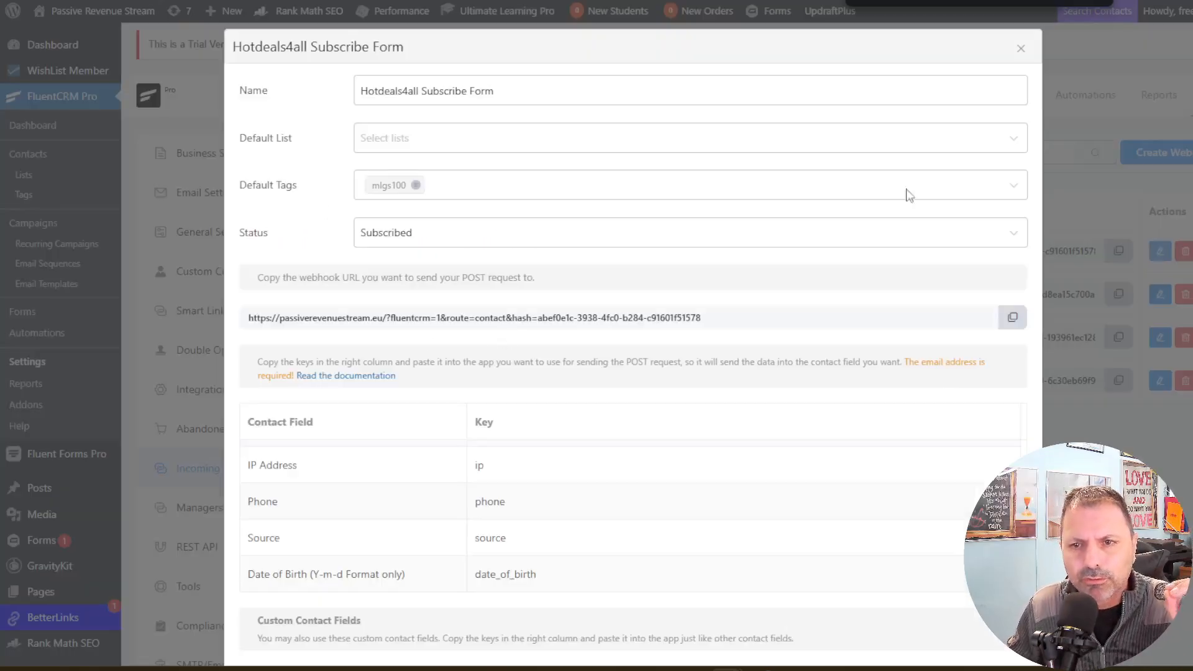
pyautogui.click(1021, 50)
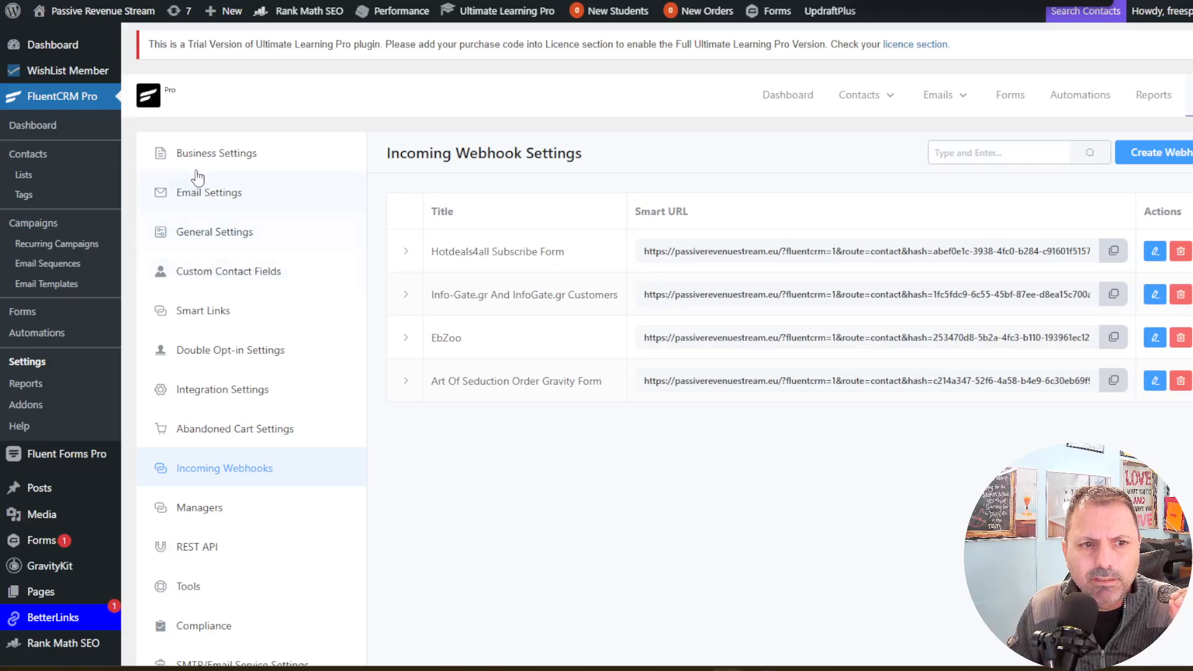